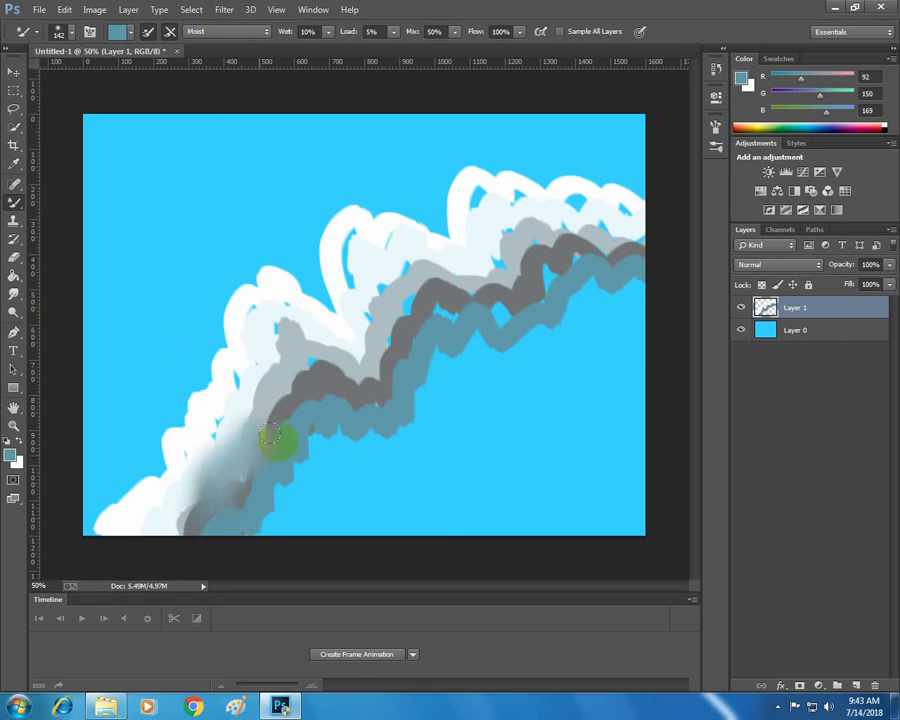
- Sample white from the cloud's outer edge and blend it along the whole upper outline with the Moist Mixer Brush
left_click(131, 33)
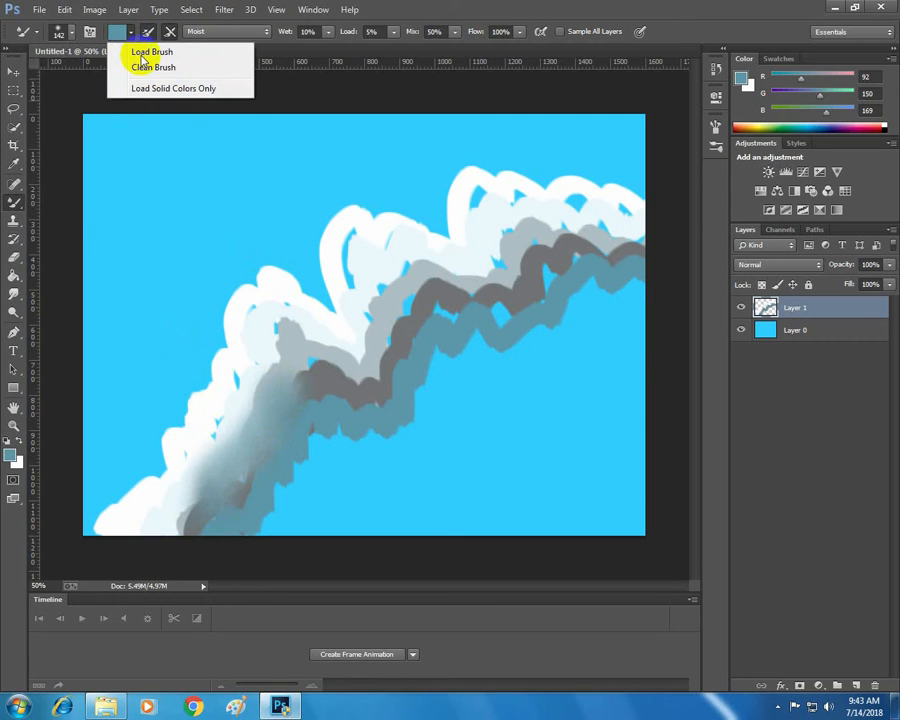
left_click(385, 13)
left_click(13, 458)
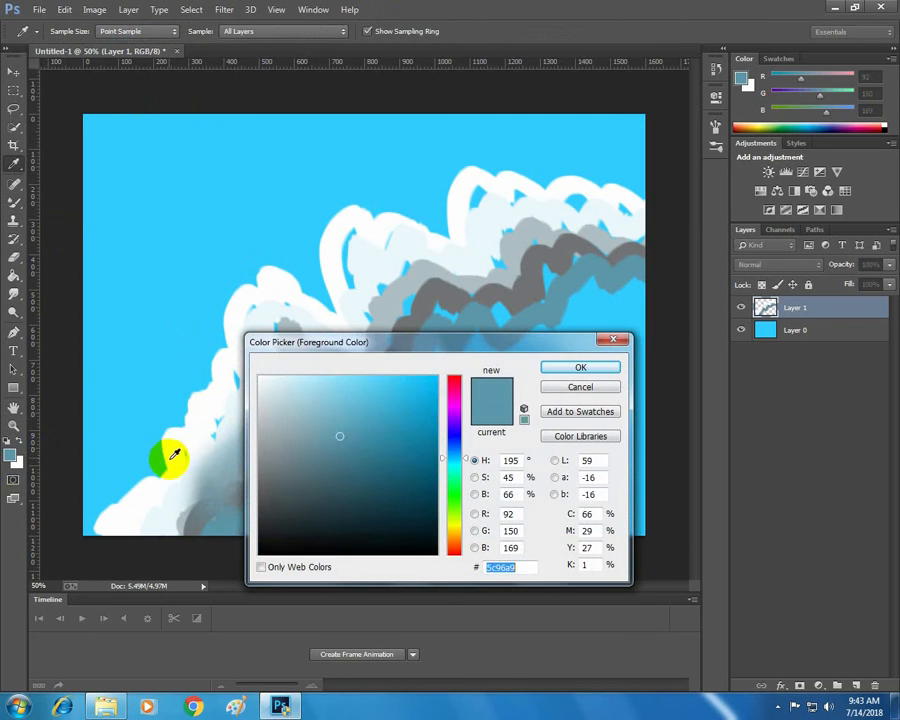
left_click(176, 437)
left_click(555, 366)
mouse_move(110, 528)
left_mouse_down()
mouse_move(157, 516)
mouse_move(167, 500)
mouse_move(152, 441)
mouse_move(165, 451)
mouse_move(188, 393)
mouse_move(199, 399)
mouse_move(212, 374)
mouse_move(233, 391)
mouse_move(228, 358)
mouse_move(249, 363)
mouse_move(237, 348)
mouse_move(246, 312)
mouse_move(256, 302)
mouse_move(300, 303)
left_mouse_up()
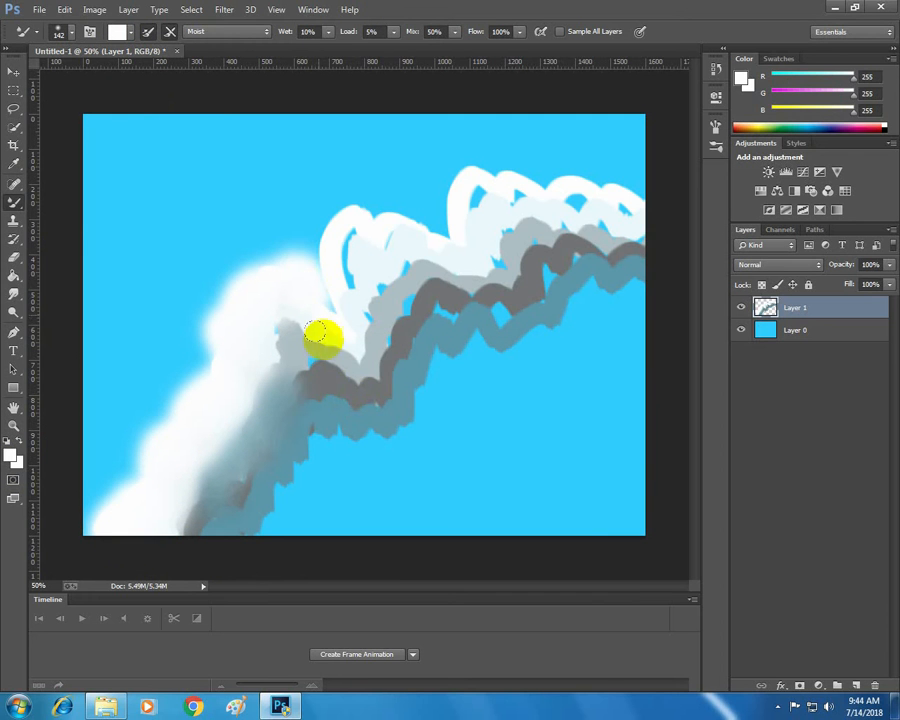
mouse_move(316, 334)
left_mouse_down()
mouse_move(348, 302)
mouse_move(355, 259)
mouse_move(333, 219)
mouse_move(362, 236)
mouse_move(369, 213)
mouse_move(381, 246)
mouse_move(396, 228)
mouse_move(438, 263)
mouse_move(473, 208)
mouse_move(461, 176)
mouse_move(485, 181)
mouse_move(505, 159)
mouse_move(537, 182)
mouse_move(546, 168)
mouse_move(579, 193)
mouse_move(601, 177)
mouse_move(650, 205)
left_mouse_up()
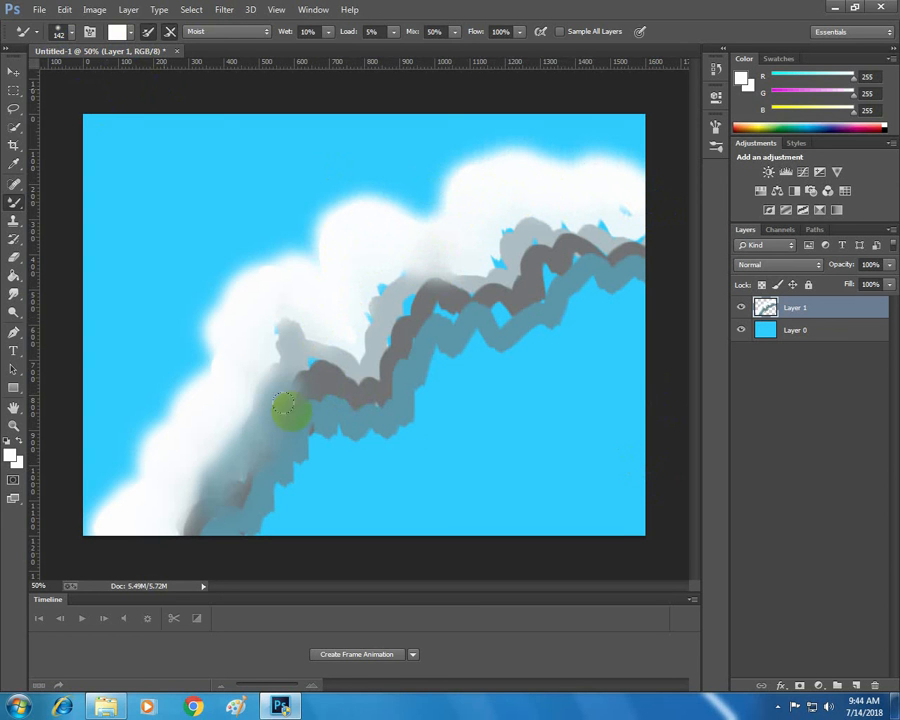
- Sample the pale blue-grey #bcd5db from the cloud and blend it along the band beneath the white edge
left_click(12, 455)
left_click(214, 459)
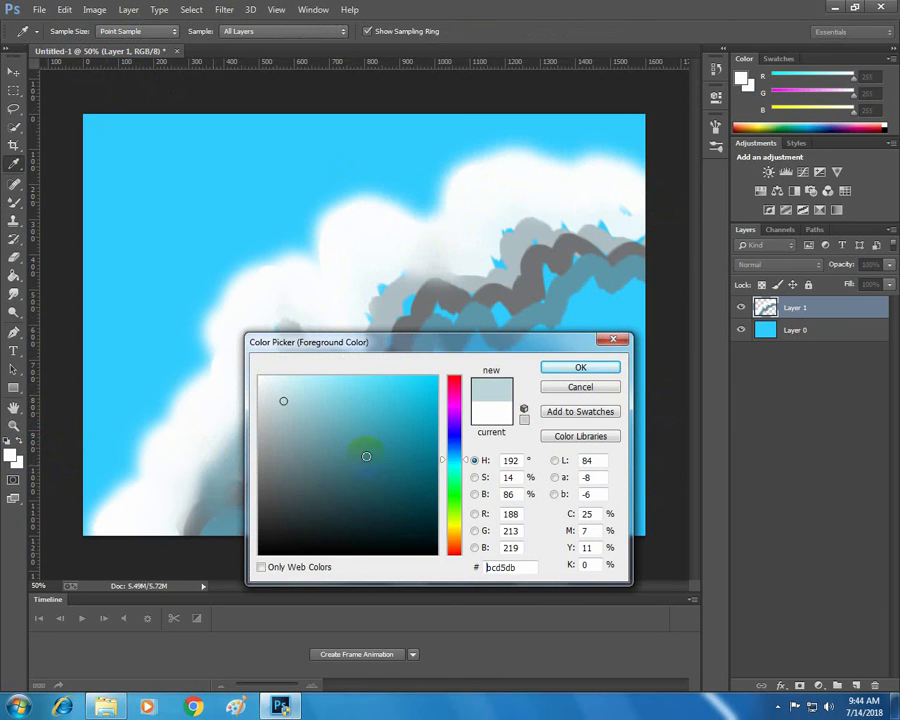
left_click(557, 370)
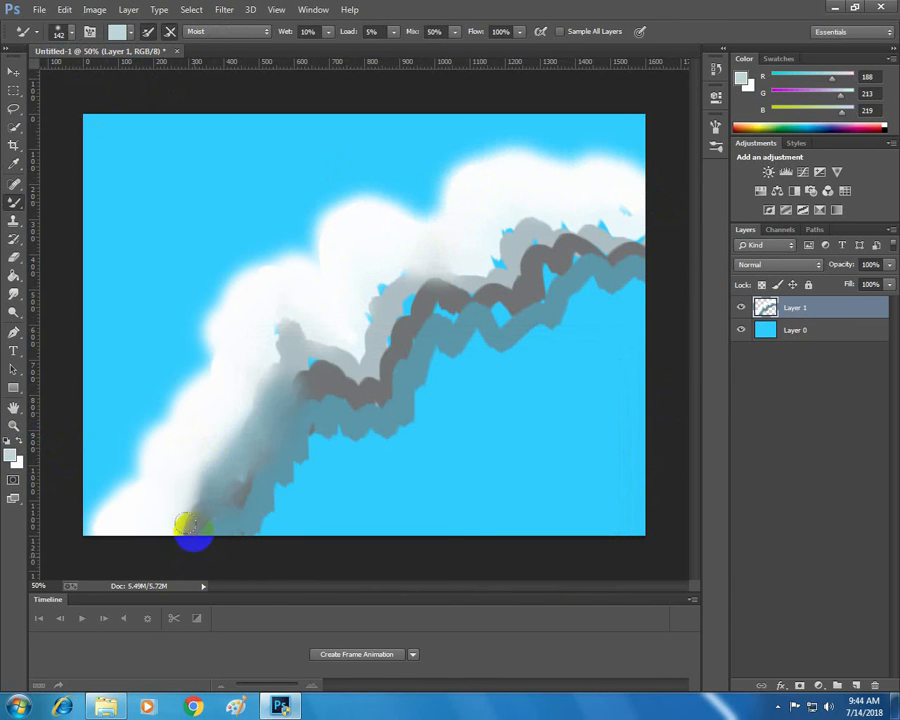
mouse_move(186, 523)
left_mouse_down()
mouse_move(190, 458)
mouse_move(208, 468)
mouse_move(196, 416)
mouse_move(209, 421)
mouse_move(210, 389)
mouse_move(223, 399)
mouse_move(243, 385)
mouse_move(259, 337)
mouse_move(227, 291)
mouse_move(271, 296)
mouse_move(264, 289)
mouse_move(317, 339)
mouse_move(315, 332)
mouse_move(335, 367)
mouse_move(345, 322)
mouse_move(376, 347)
mouse_move(381, 317)
mouse_move(405, 284)
mouse_move(427, 292)
mouse_move(414, 263)
mouse_move(444, 327)
mouse_move(427, 322)
mouse_move(437, 256)
mouse_move(471, 241)
mouse_move(440, 200)
mouse_move(521, 180)
mouse_move(541, 225)
mouse_move(589, 203)
mouse_move(637, 238)
mouse_move(508, 218)
mouse_move(476, 248)
left_mouse_up()
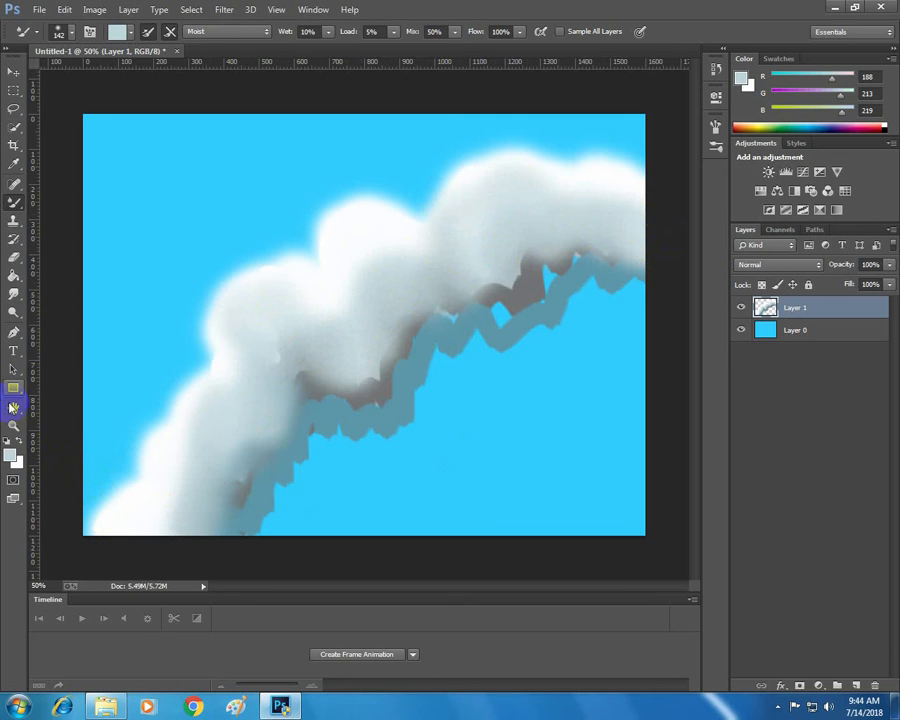
- Sample the darker blue-grey (RGB 104, 156, 171) and paint it over the cloud's shadow band and along the canvas's bottom edge
left_click(11, 457)
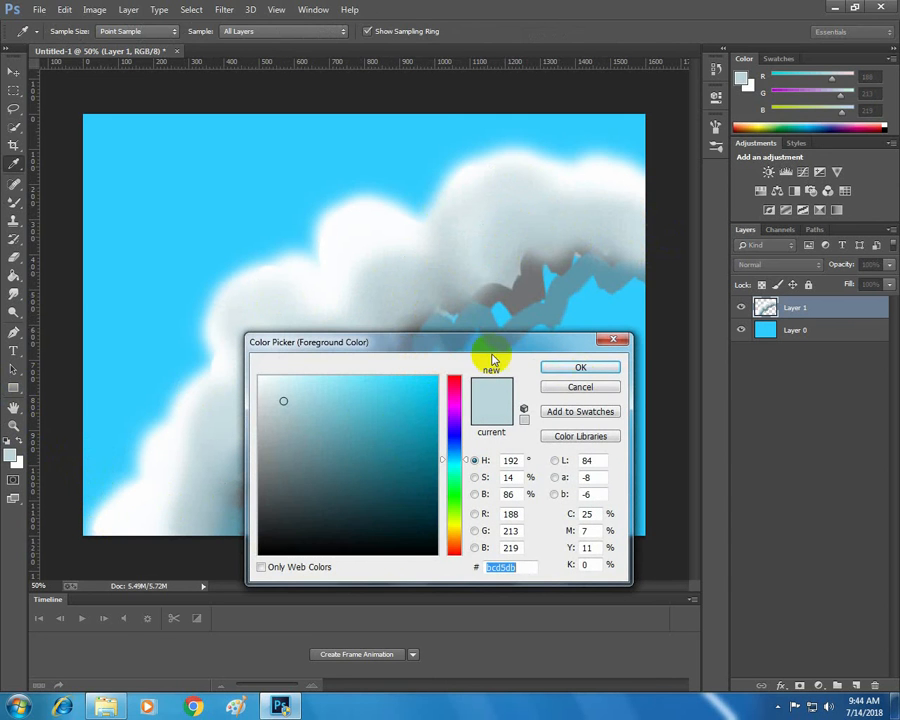
left_click_drag(492, 358, 509, 446)
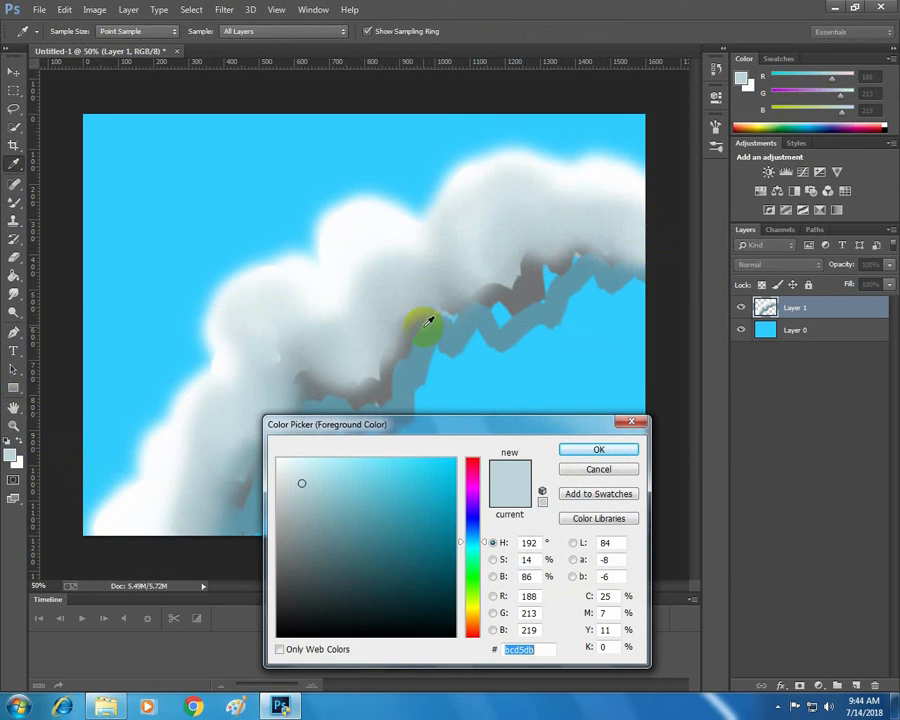
left_click(427, 321)
left_click(590, 451)
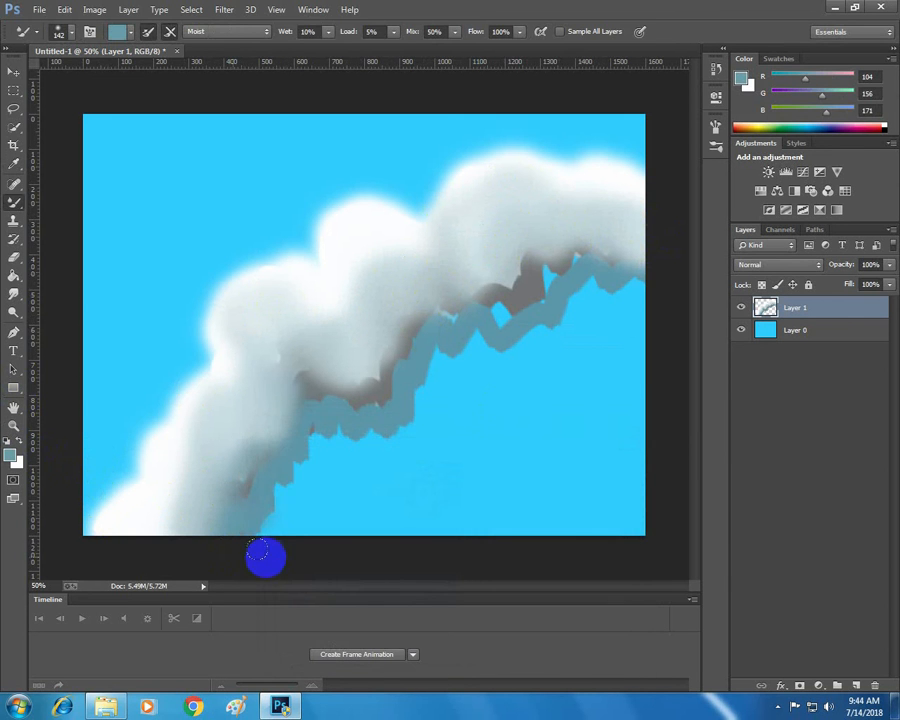
mouse_move(265, 557)
left_mouse_down()
mouse_move(267, 488)
mouse_move(341, 458)
left_mouse_up()
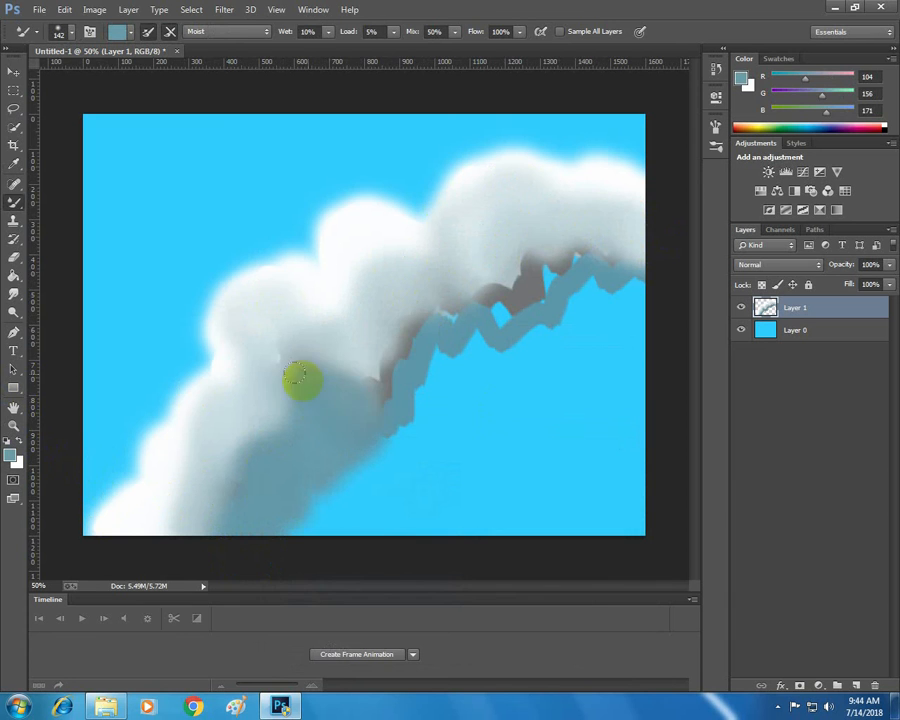
mouse_move(389, 372)
left_mouse_down()
mouse_move(372, 325)
mouse_move(412, 306)
mouse_move(415, 281)
mouse_move(467, 260)
mouse_move(527, 212)
mouse_move(623, 250)
mouse_move(638, 273)
mouse_move(534, 243)
mouse_move(459, 300)
mouse_move(435, 347)
mouse_move(481, 340)
mouse_move(500, 308)
mouse_move(573, 301)
left_mouse_up()
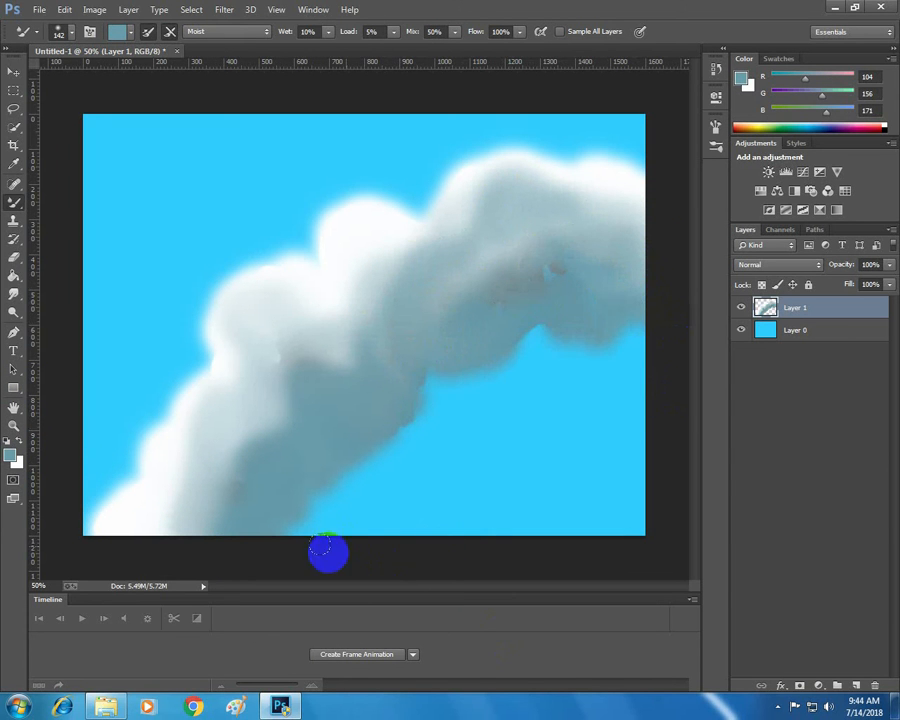
mouse_move(320, 525)
left_mouse_down()
mouse_move(392, 512)
mouse_move(520, 528)
left_mouse_up()
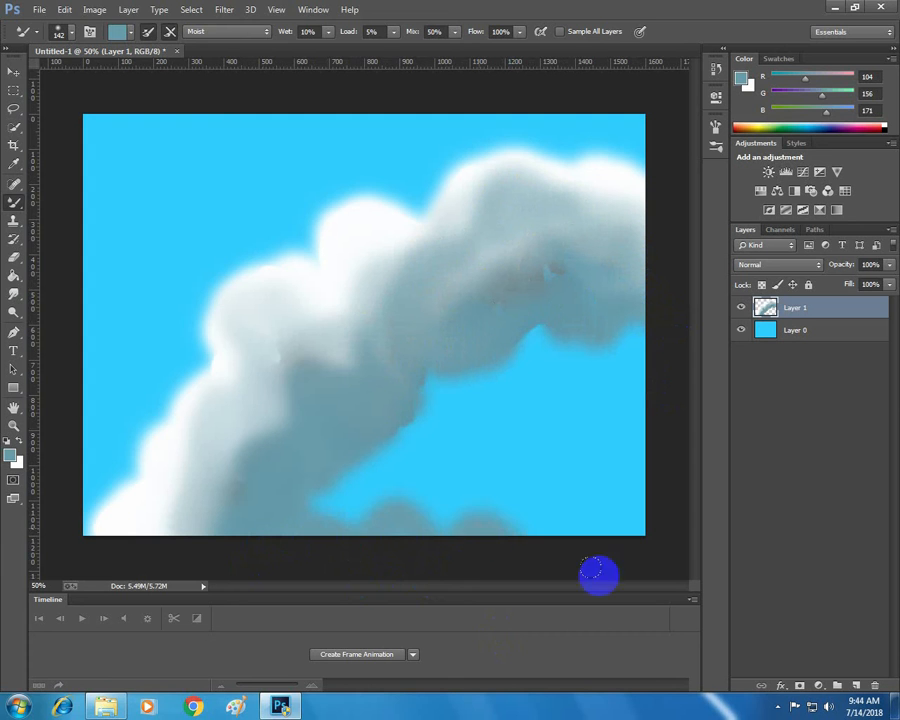
left_click(468, 300)
- Set the mixer preset to Wet, blend the shadow into the lighter bands and fill the area below the cloud with blue-grey
left_click(205, 31)
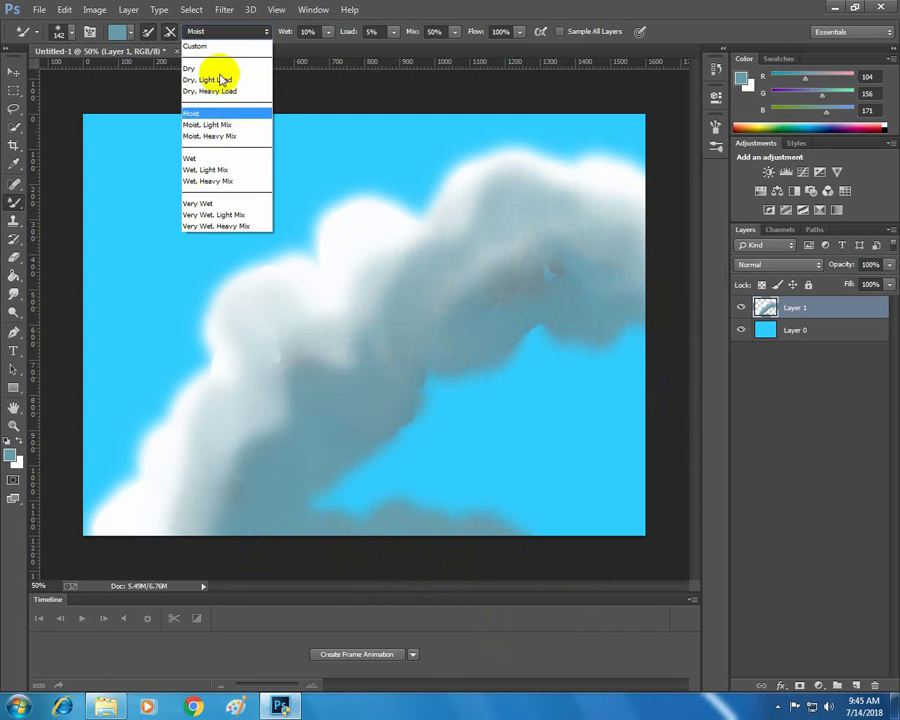
left_click(201, 157)
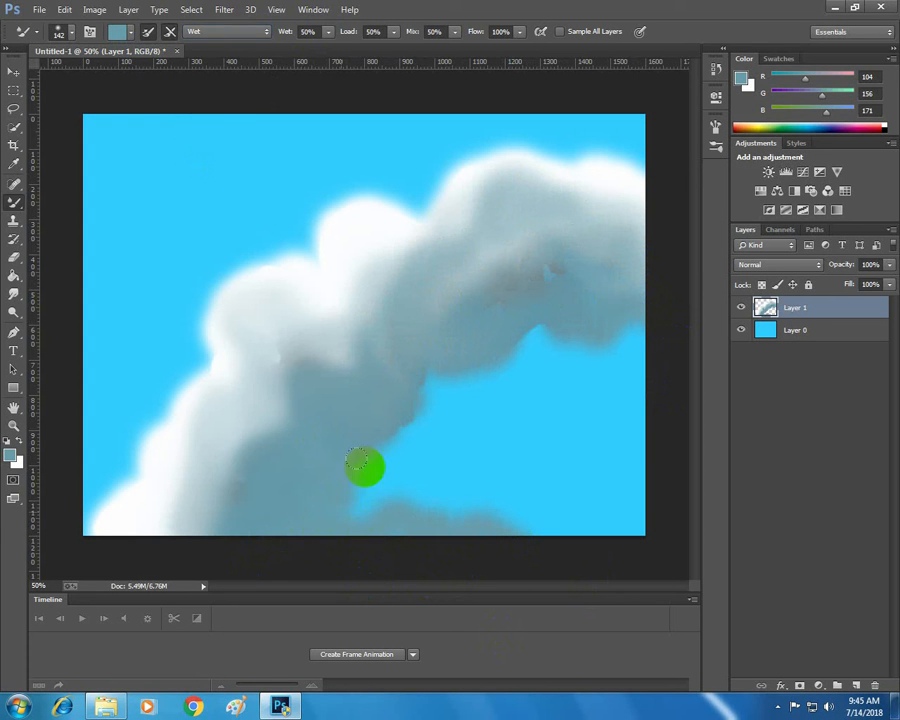
mouse_move(395, 512)
left_mouse_down()
mouse_move(510, 505)
mouse_move(374, 478)
mouse_move(581, 327)
mouse_move(542, 265)
left_mouse_up()
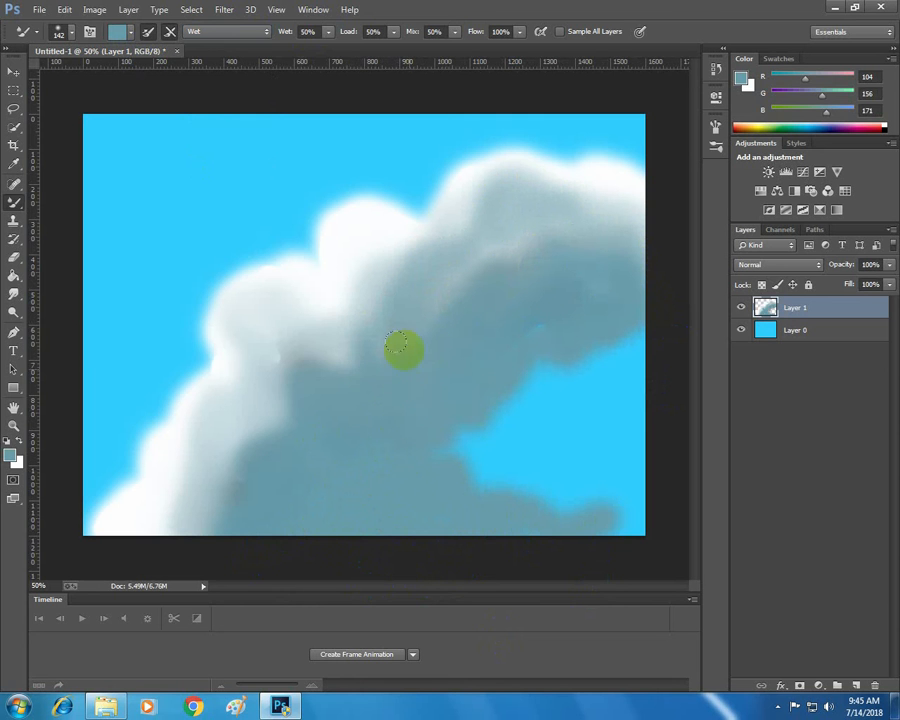
mouse_move(400, 347)
left_mouse_down()
mouse_move(353, 358)
mouse_move(311, 329)
mouse_move(257, 420)
mouse_move(266, 420)
mouse_move(221, 476)
left_mouse_up()
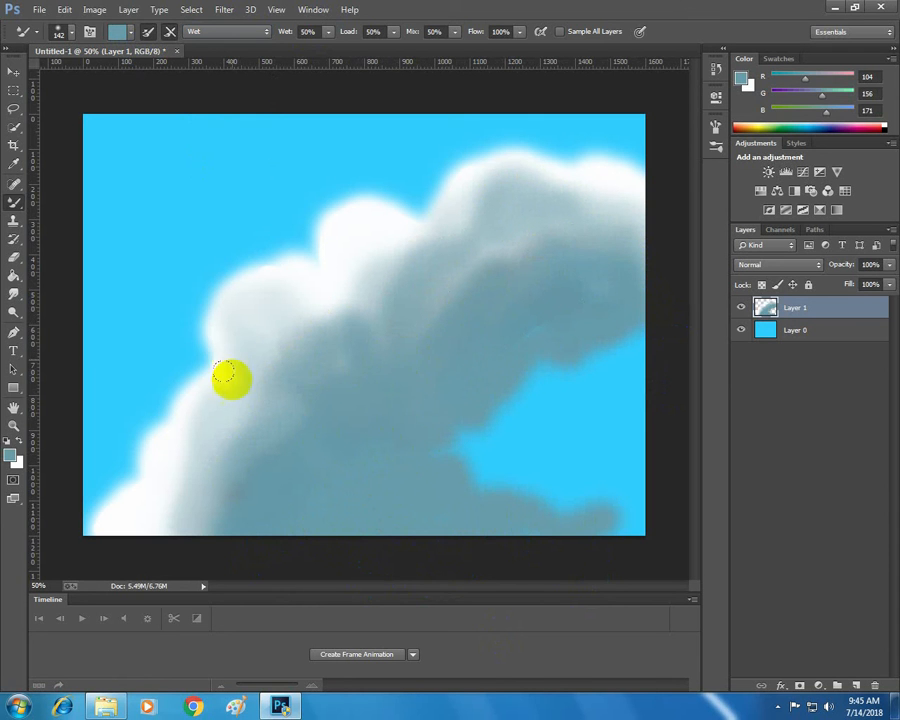
mouse_move(226, 375)
left_mouse_down()
mouse_move(181, 446)
mouse_move(229, 497)
left_mouse_up()
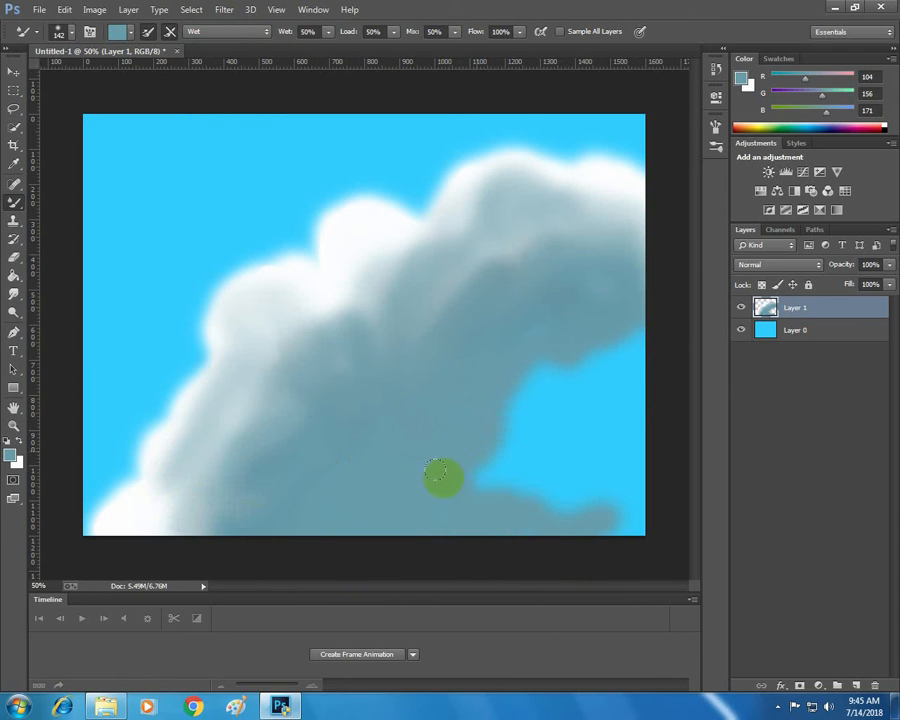
mouse_move(486, 408)
left_mouse_down()
mouse_move(484, 492)
mouse_move(458, 494)
mouse_move(586, 518)
mouse_move(646, 482)
mouse_move(519, 428)
mouse_move(530, 386)
mouse_move(661, 328)
mouse_move(614, 366)
left_mouse_up()
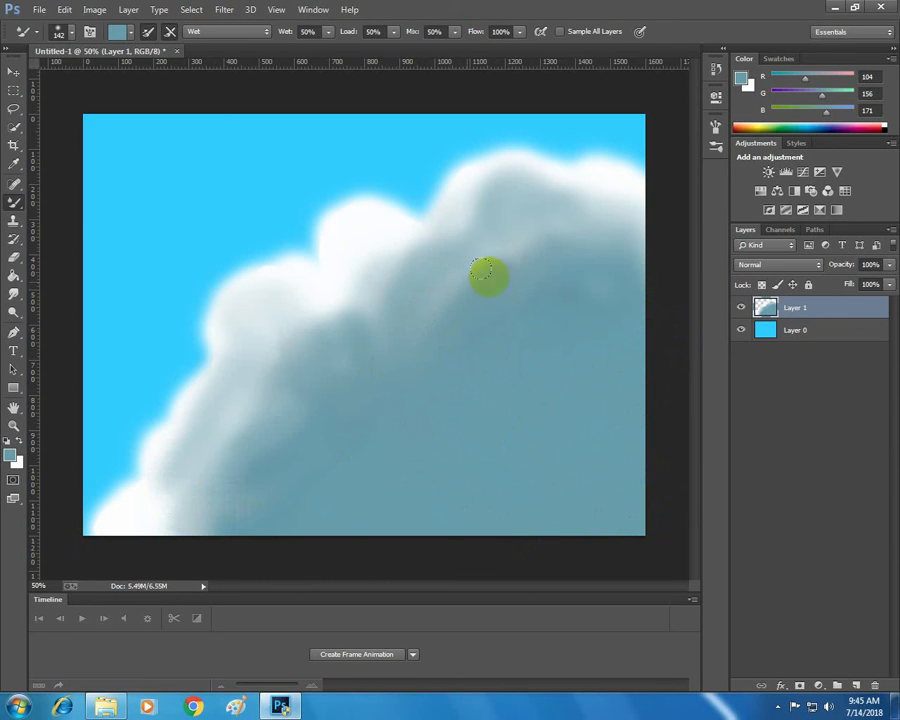
- Sample the near-white #fdfefe from the cloud's edge and paint soft diagonal highlight streaks across the blue-grey shadow area
left_click(12, 456)
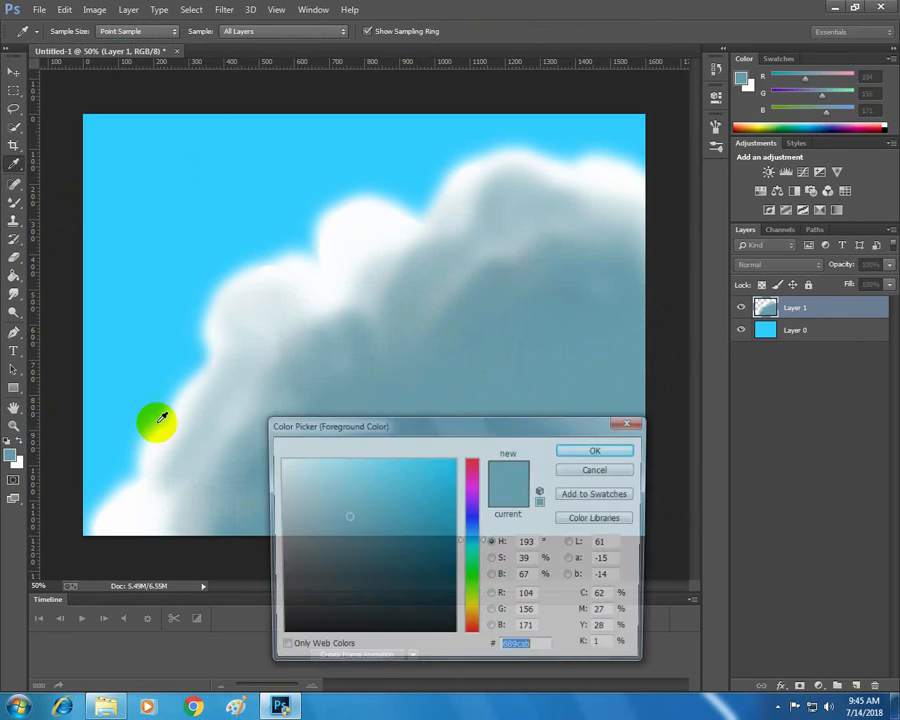
left_click(348, 215)
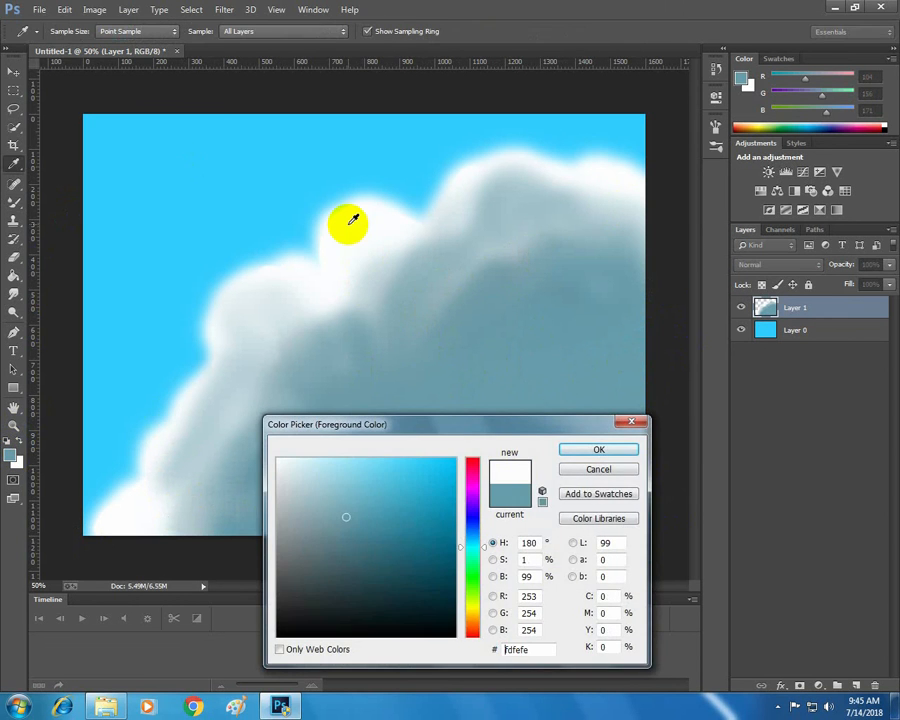
left_click(596, 450)
mouse_move(440, 398)
left_mouse_down()
mouse_move(463, 357)
mouse_move(487, 369)
mouse_move(509, 318)
mouse_move(531, 305)
mouse_move(541, 347)
mouse_move(475, 321)
mouse_move(520, 300)
left_mouse_up()
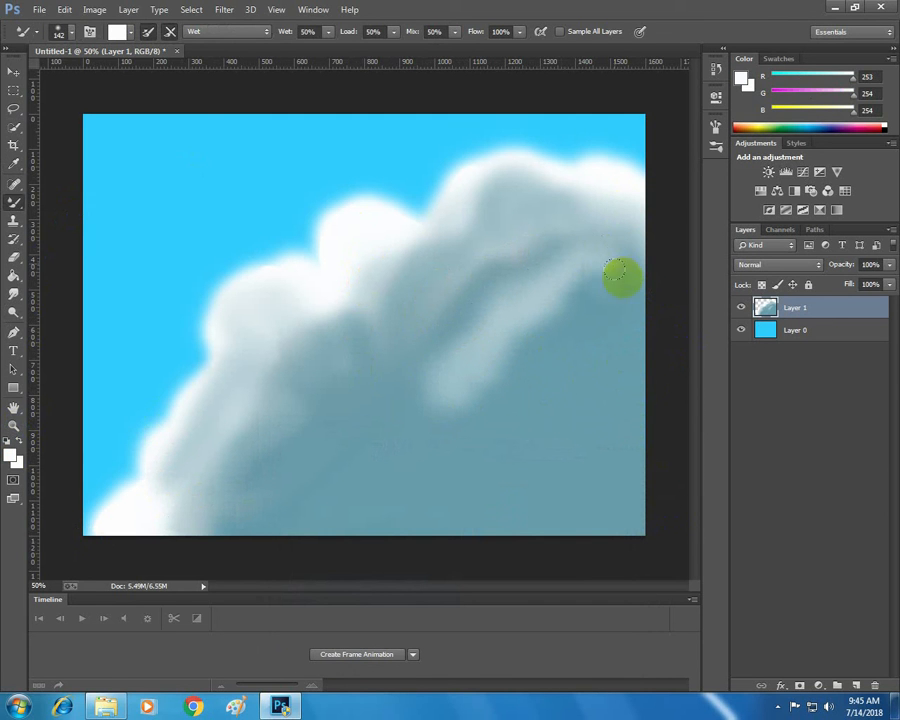
mouse_move(435, 388)
left_mouse_down()
mouse_move(294, 406)
mouse_move(275, 437)
mouse_move(329, 382)
mouse_move(331, 403)
mouse_move(376, 378)
mouse_move(413, 376)
mouse_move(357, 428)
left_mouse_up()
mouse_move(175, 543)
left_mouse_down()
mouse_move(323, 489)
mouse_move(381, 444)
mouse_move(483, 427)
mouse_move(492, 412)
mouse_move(550, 389)
mouse_move(618, 393)
left_mouse_up()
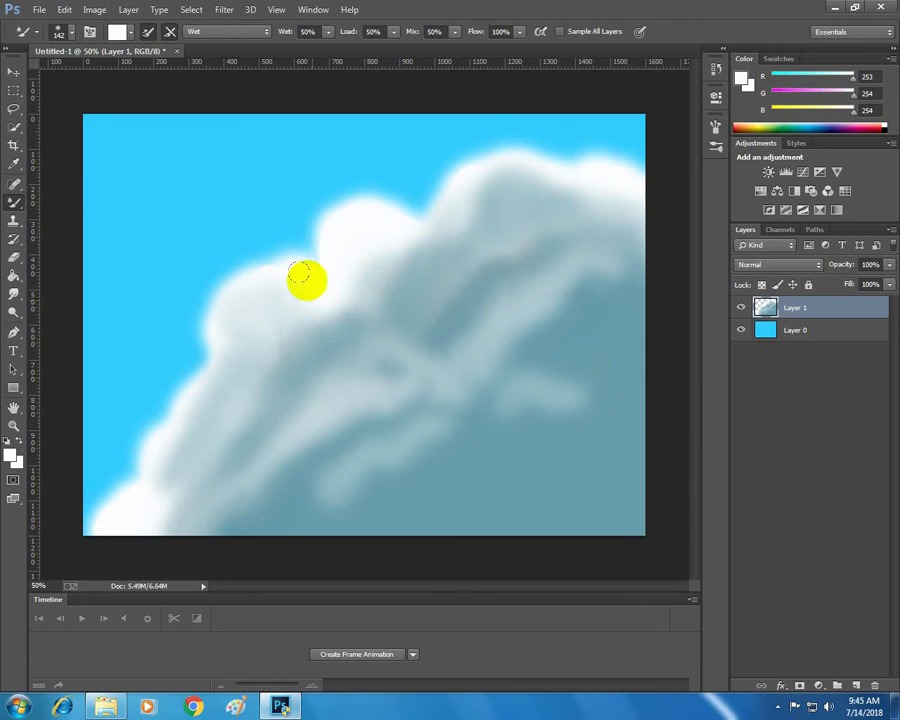
- Switch to the regular Brush tool and paint a short white stroke in the blue sky above the cloud
right_click(13, 208)
left_click(80, 195)
left_click_drag(108, 178, 257, 165)
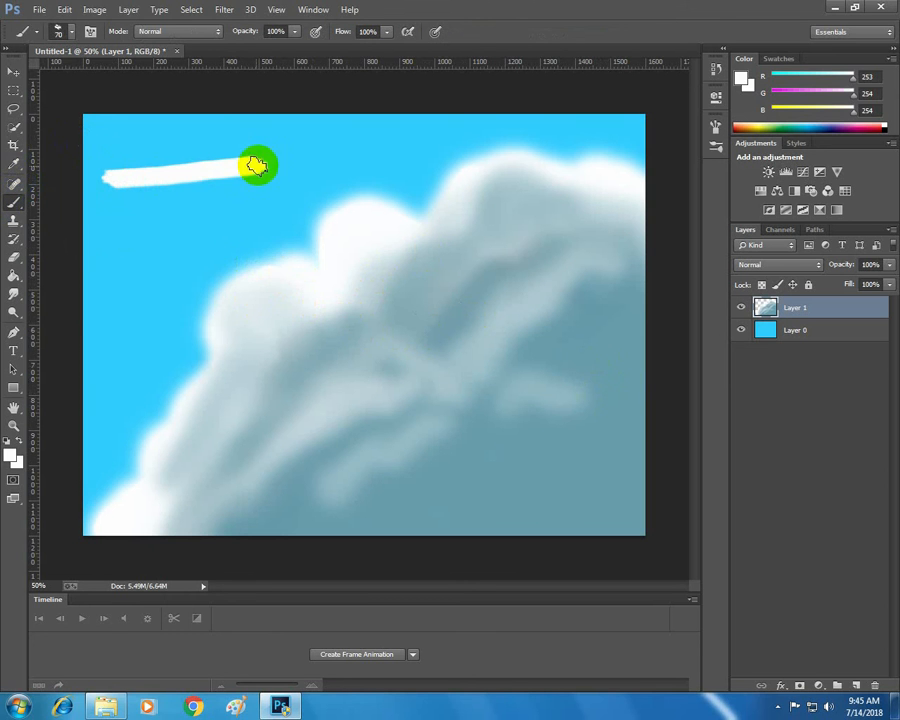
- Set the foreground colour to pure red (255, 0, 0) and paint a stroke directly beneath the white one
left_click(11, 456)
left_click(476, 455)
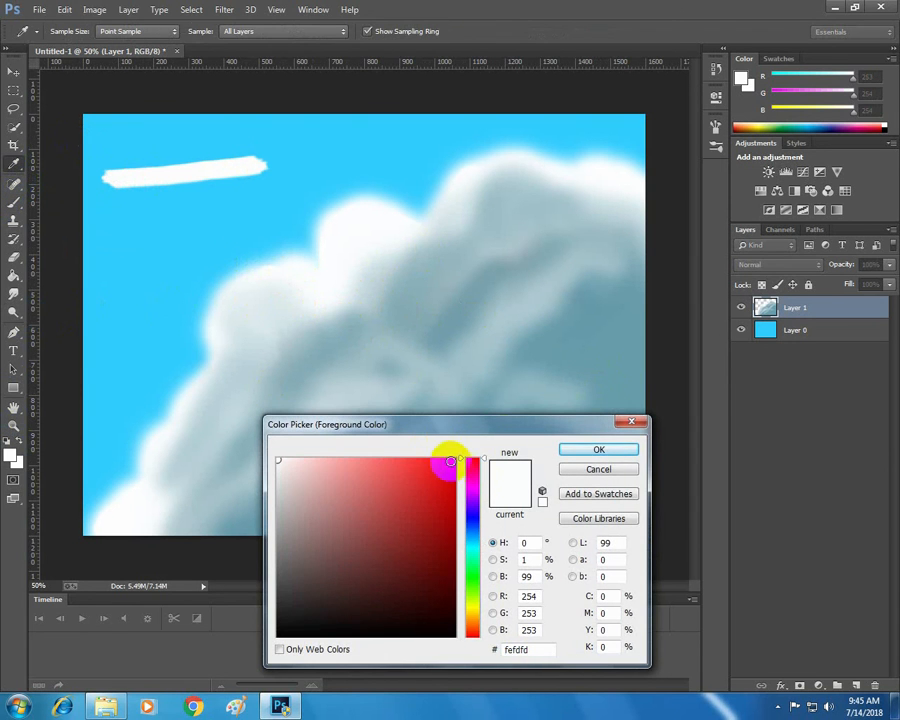
left_click(455, 460)
left_click(597, 450)
left_click_drag(115, 192, 280, 181)
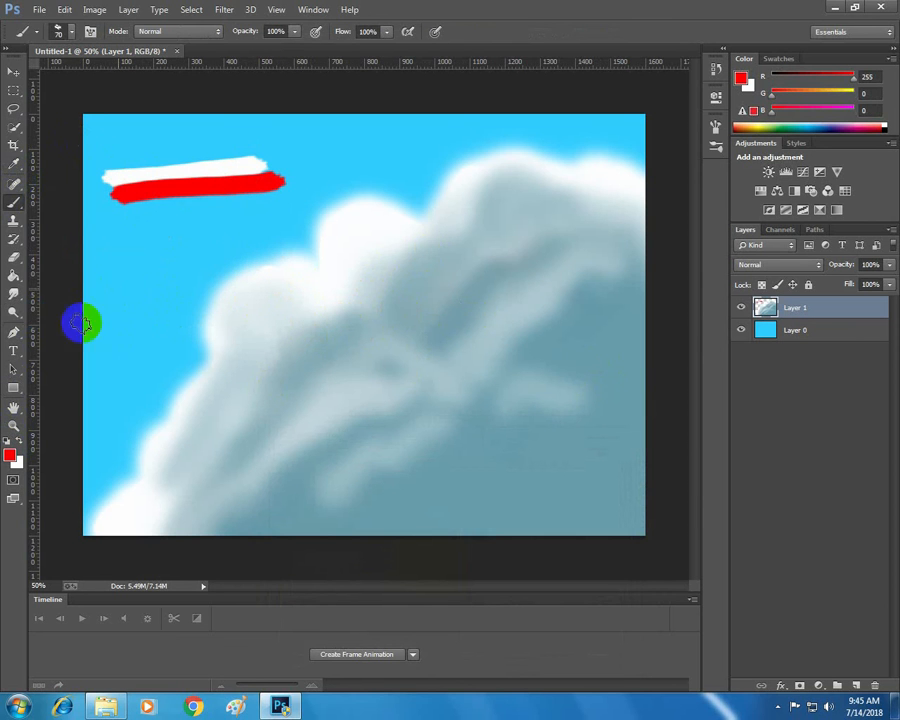
- Switch back to the Mixer Brush and paint soft red below the red stroke with the Wet preset
right_click(12, 207)
left_click(50, 242)
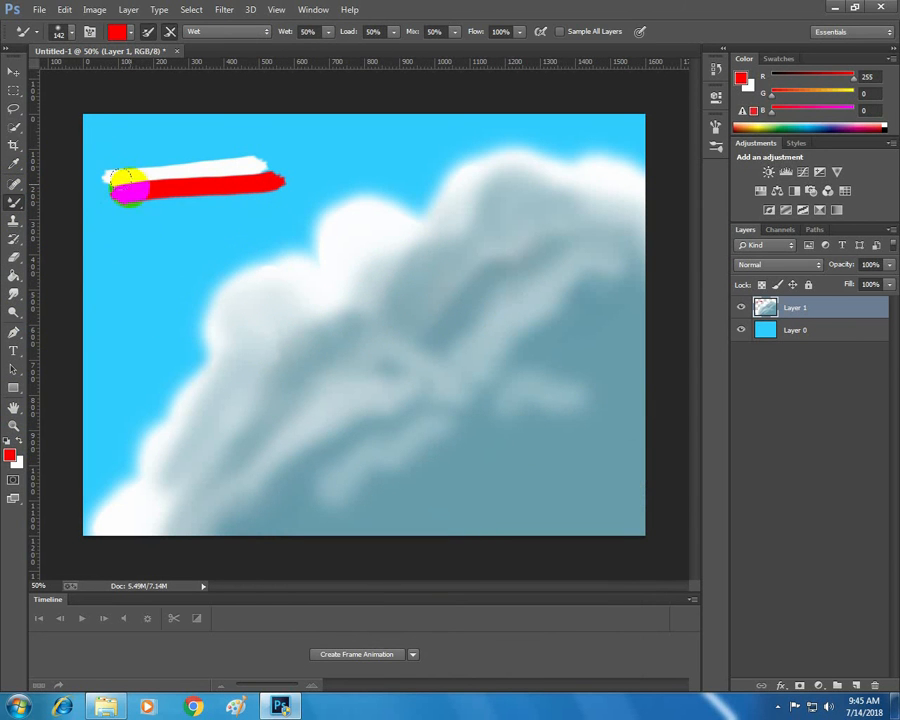
mouse_move(112, 223)
left_mouse_down()
mouse_move(115, 209)
mouse_move(133, 203)
mouse_move(215, 193)
left_mouse_up()
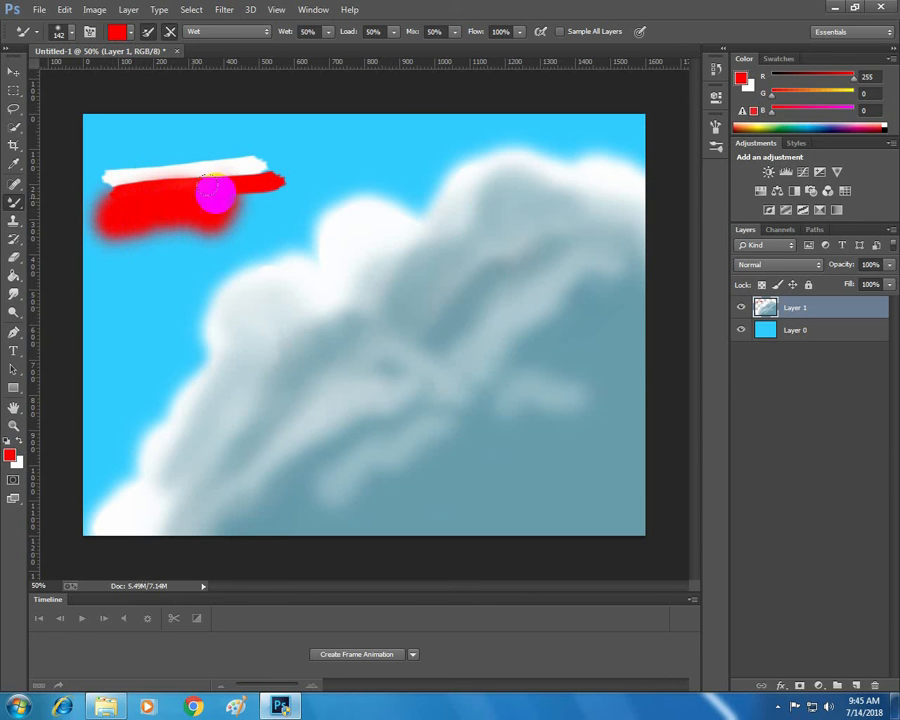
- Extend the red area with one stroke using the Dry preset and another beneath it using the Moist preset
left_click(223, 32)
left_click(190, 68)
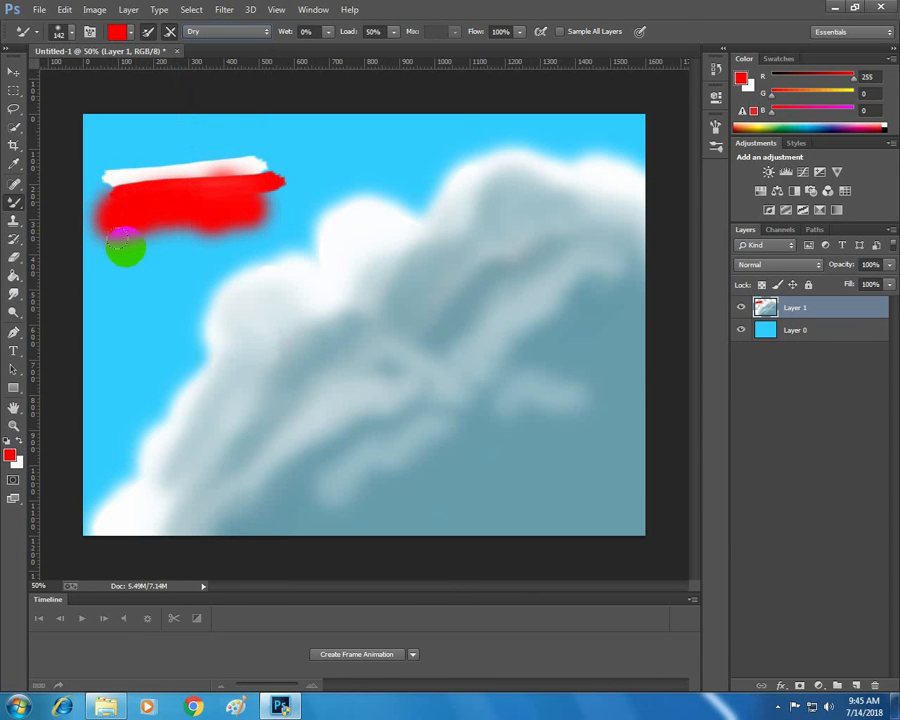
mouse_move(124, 248)
left_mouse_down()
mouse_move(190, 238)
mouse_move(276, 207)
mouse_move(340, 205)
left_mouse_up()
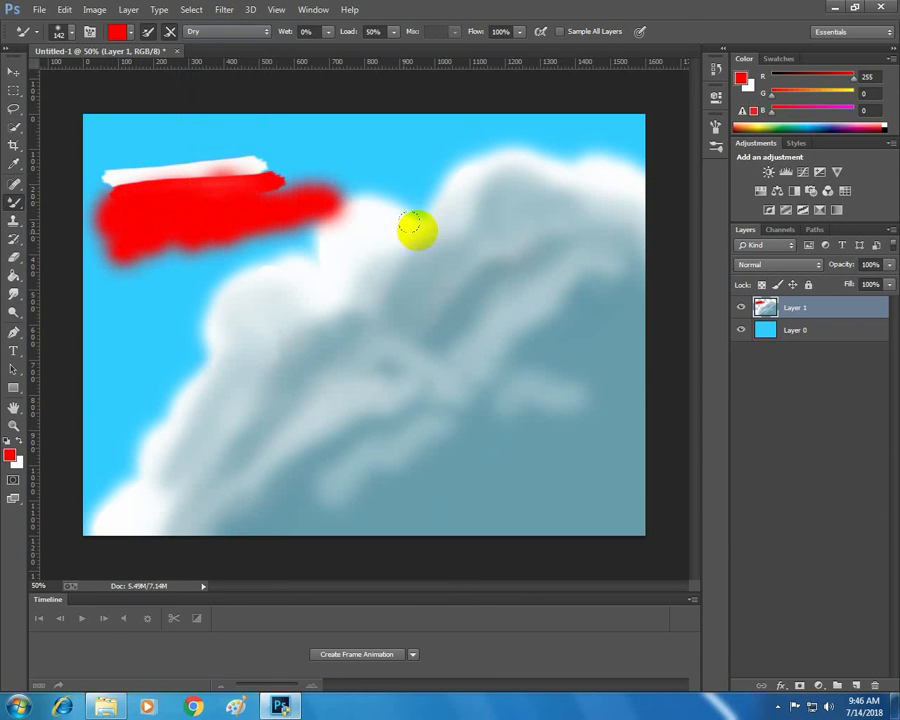
left_click(226, 32)
left_click(212, 113)
mouse_move(237, 193)
left_mouse_down()
mouse_move(127, 258)
mouse_move(260, 235)
left_mouse_up()
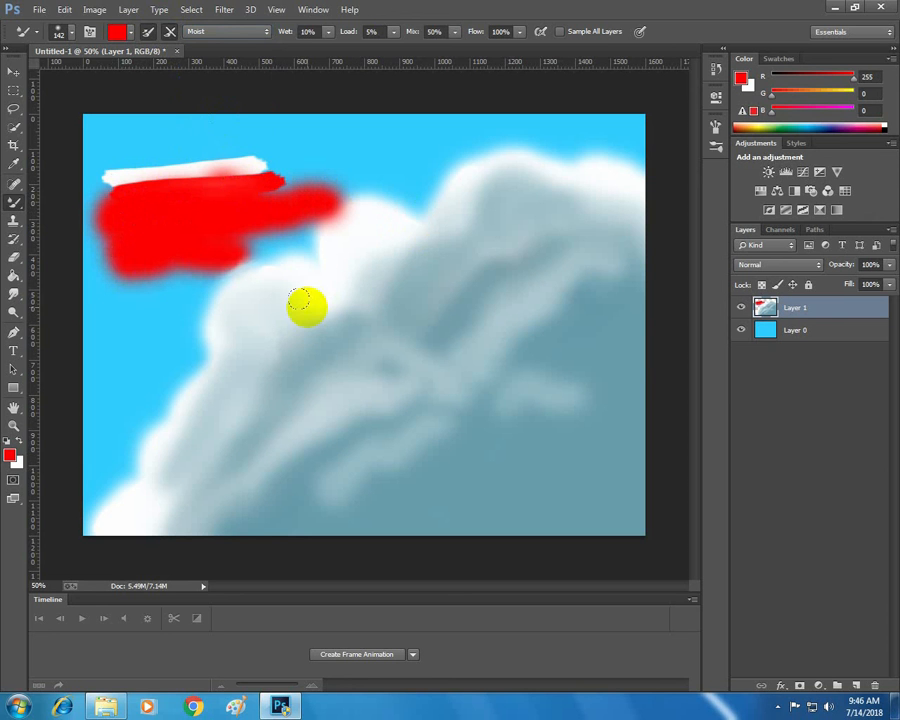
- Reduce the brush size to 70 and mix red over the white stroke, extending it toward the cloud
key("bracketleft")
key("bracketleft")
key("bracketleft")
key("bracketleft")
key("bracketleft")
mouse_move(114, 191)
left_mouse_down()
mouse_move(277, 173)
mouse_move(241, 170)
mouse_move(287, 162)
mouse_move(313, 164)
mouse_move(273, 180)
mouse_move(270, 171)
mouse_move(375, 163)
left_mouse_up()
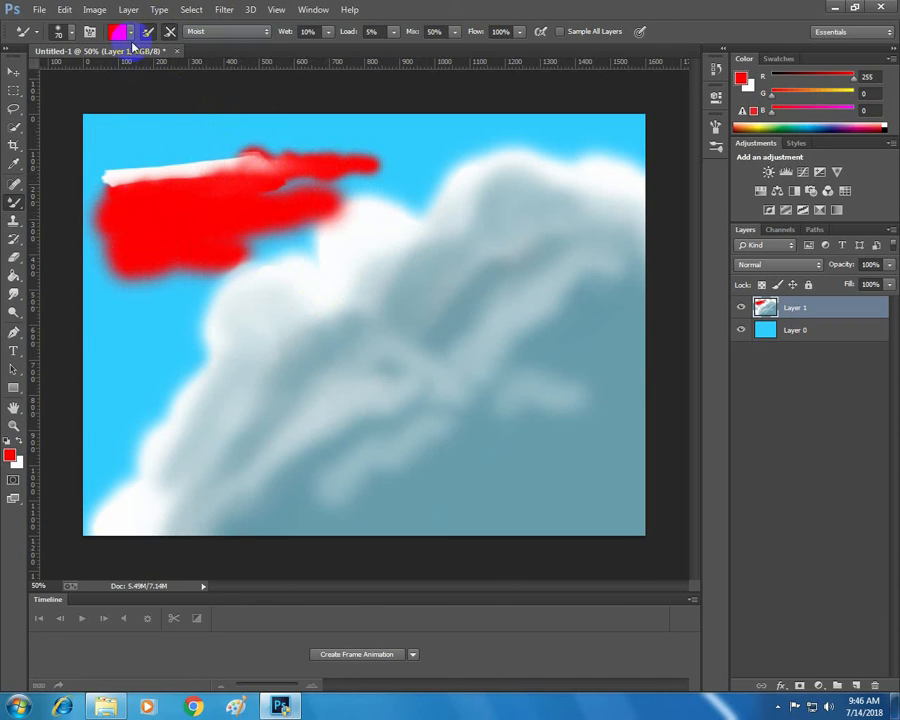
- Sample the pinkish white #fdf6f8 from the white stroke and blend it in puffs along the red shape's upper edge
left_click(14, 457)
left_click_drag(124, 180, 156, 188)
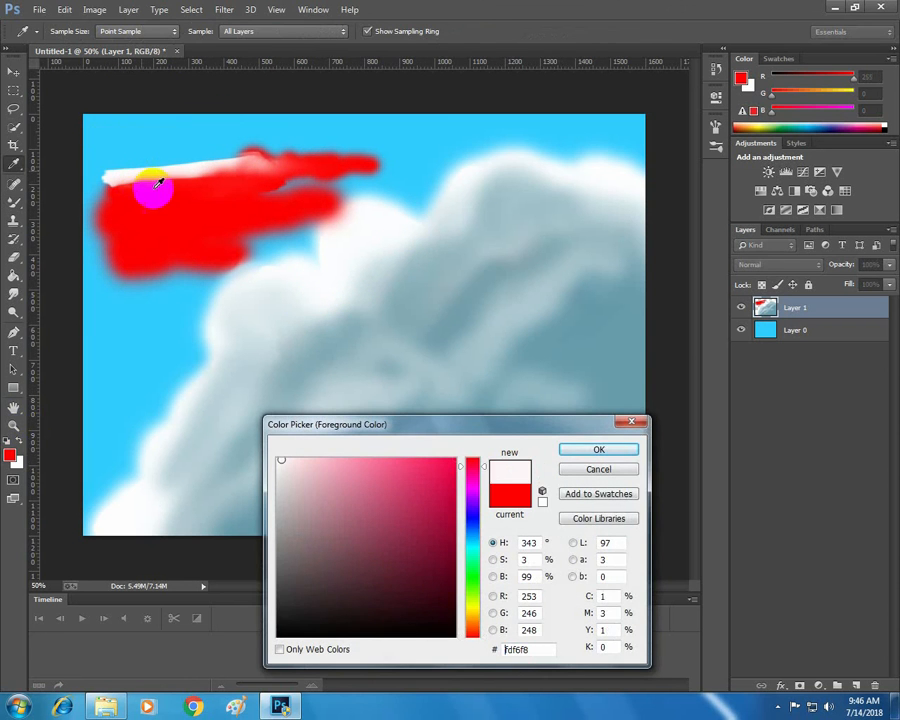
key("Return")
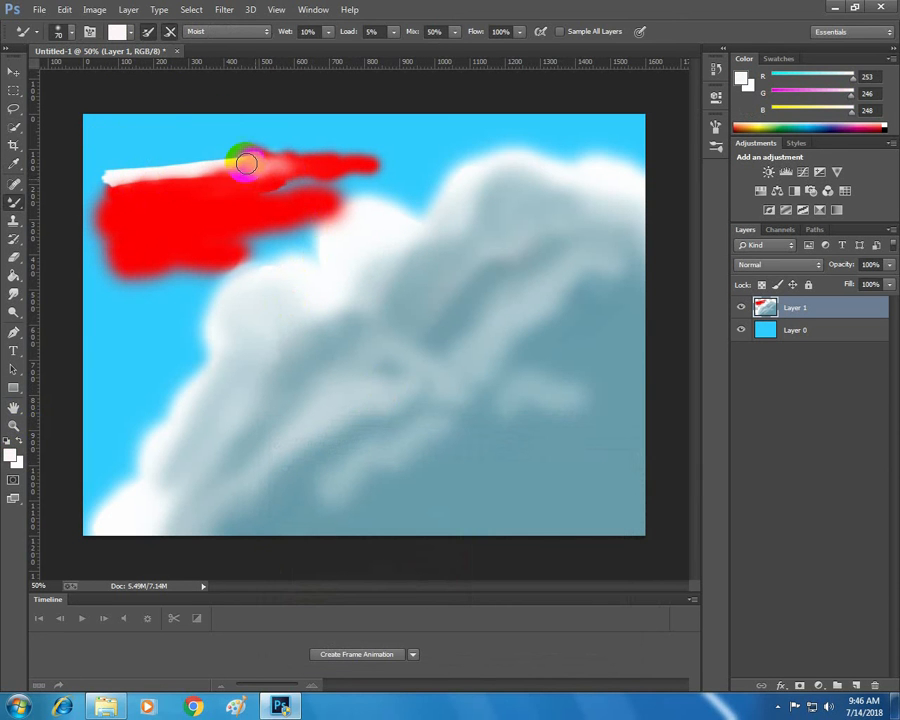
mouse_move(246, 163)
left_mouse_down()
mouse_move(174, 165)
mouse_move(115, 180)
mouse_move(97, 204)
mouse_move(151, 172)
mouse_move(91, 194)
mouse_move(96, 181)
mouse_move(107, 200)
mouse_move(91, 209)
mouse_move(86, 200)
mouse_move(85, 227)
mouse_move(172, 165)
mouse_move(298, 166)
mouse_move(335, 152)
mouse_move(389, 162)
mouse_move(404, 176)
mouse_move(373, 161)
mouse_move(281, 155)
mouse_move(313, 166)
mouse_move(318, 152)
mouse_move(268, 169)
mouse_move(228, 167)
left_mouse_up()
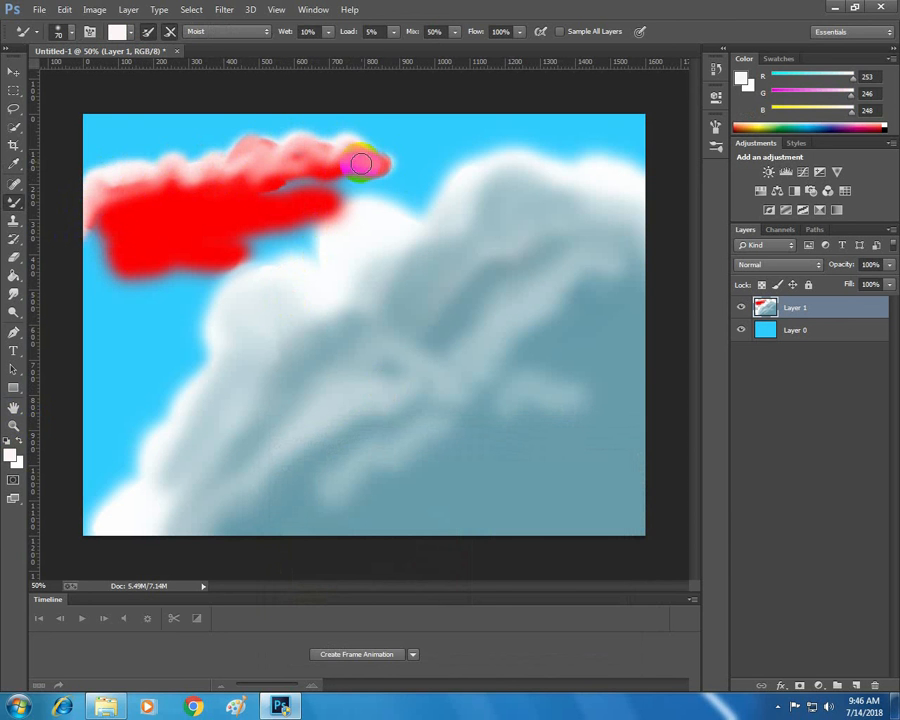
- Blend pinkish white through the rest of the red shape, forming cloud puffs along its edges and inside it
mouse_move(379, 181)
left_mouse_down()
mouse_move(350, 135)
mouse_move(299, 131)
mouse_move(232, 168)
mouse_move(294, 163)
mouse_move(145, 180)
mouse_move(75, 203)
mouse_move(113, 229)
mouse_move(107, 216)
mouse_move(176, 192)
mouse_move(369, 189)
mouse_move(305, 182)
mouse_move(363, 192)
mouse_move(416, 184)
mouse_move(367, 179)
mouse_move(435, 169)
mouse_move(355, 163)
mouse_move(258, 186)
mouse_move(229, 215)
mouse_move(287, 182)
mouse_move(191, 210)
mouse_move(92, 261)
mouse_move(192, 235)
mouse_move(123, 241)
mouse_move(87, 231)
mouse_move(93, 262)
mouse_move(155, 280)
mouse_move(285, 262)
left_mouse_up()
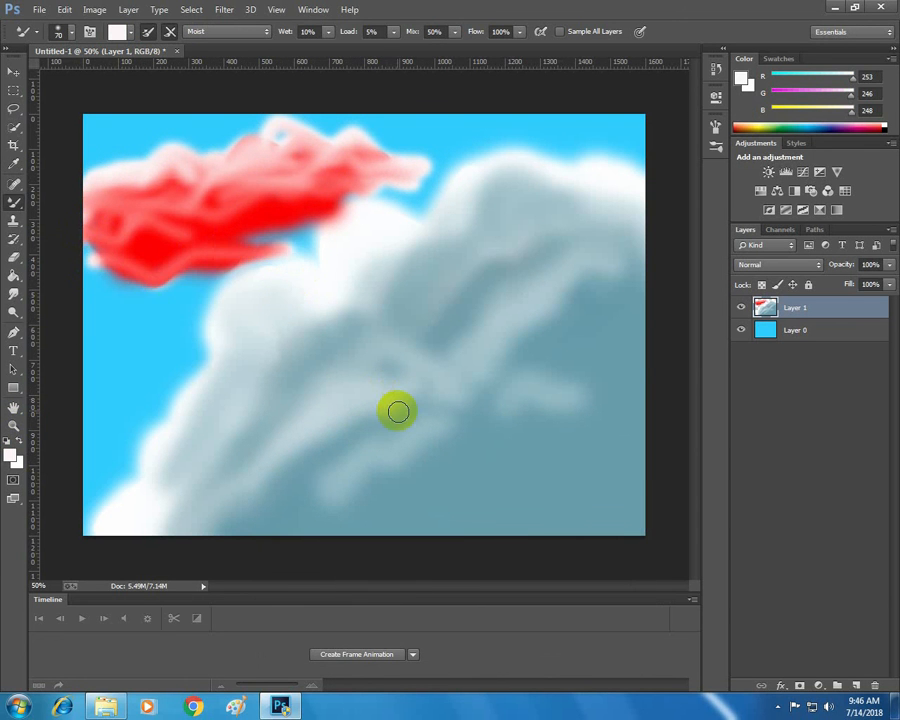
- Undo the recent blending strokes back to the plain white stroke above the red shape
key("ctrl+alt+z")
key("ctrl+alt+z")
key("ctrl+alt+z")
key("ctrl+alt+z")
key("ctrl+alt+z")
key("ctrl+alt+z")
key("ctrl+alt+z")
key("ctrl+alt+z")
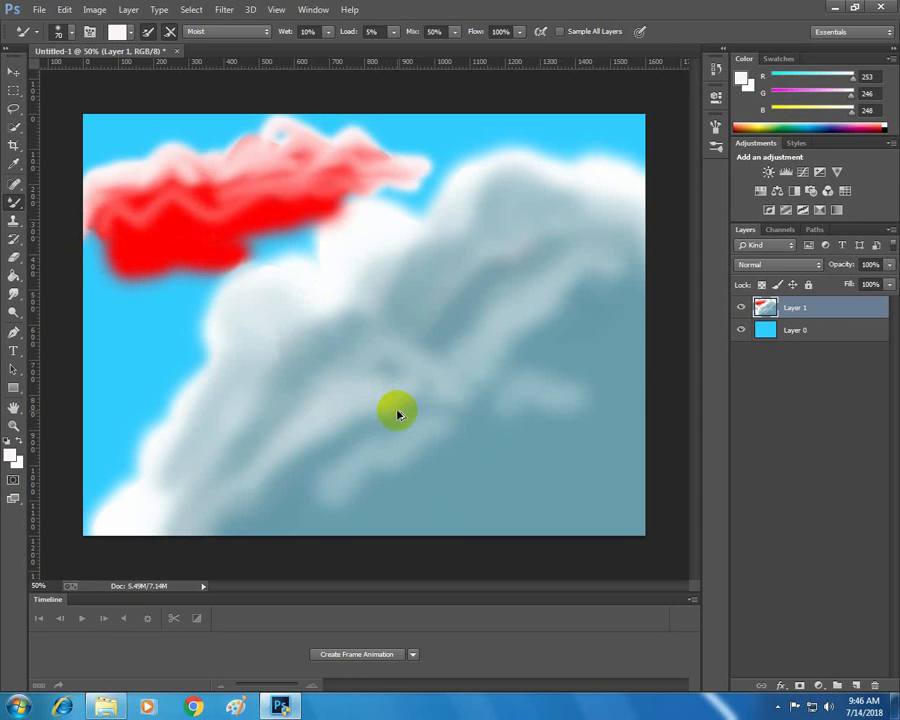
key("ctrl+alt+z")
key("ctrl+alt+z")
key("ctrl+alt+z")
key("ctrl+alt+z")
key("ctrl+alt+z")
key("ctrl+alt+z")
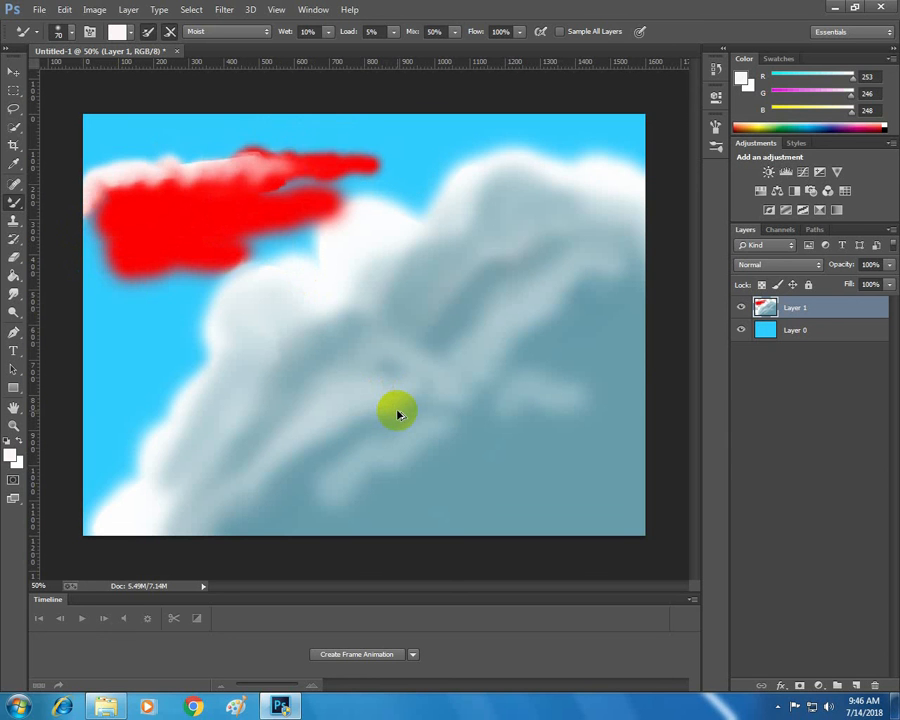
key("ctrl+alt+z")
key("ctrl+alt+z")
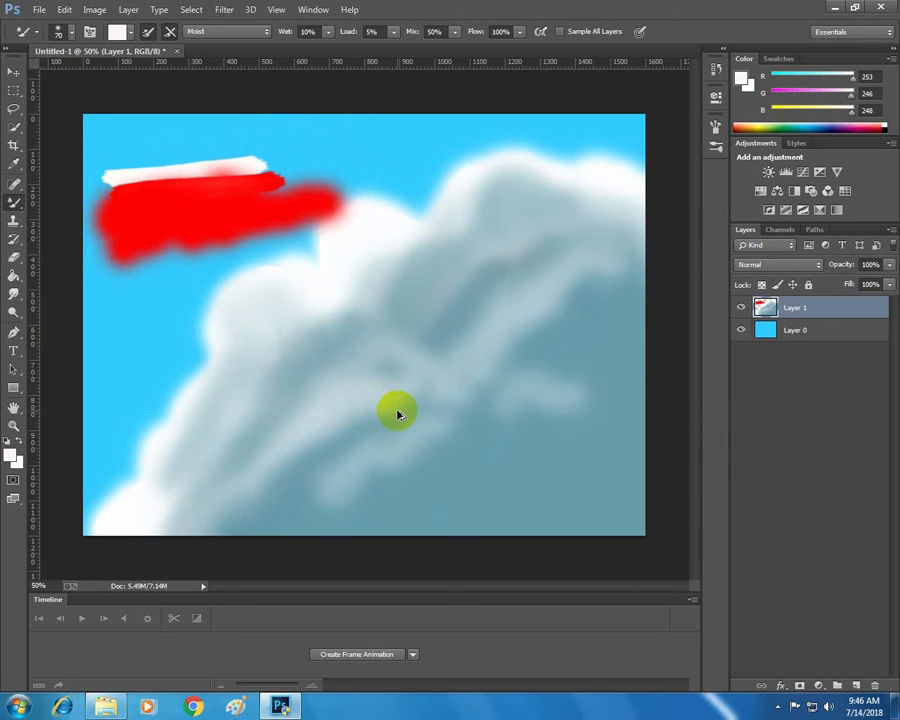
left_click(217, 246)
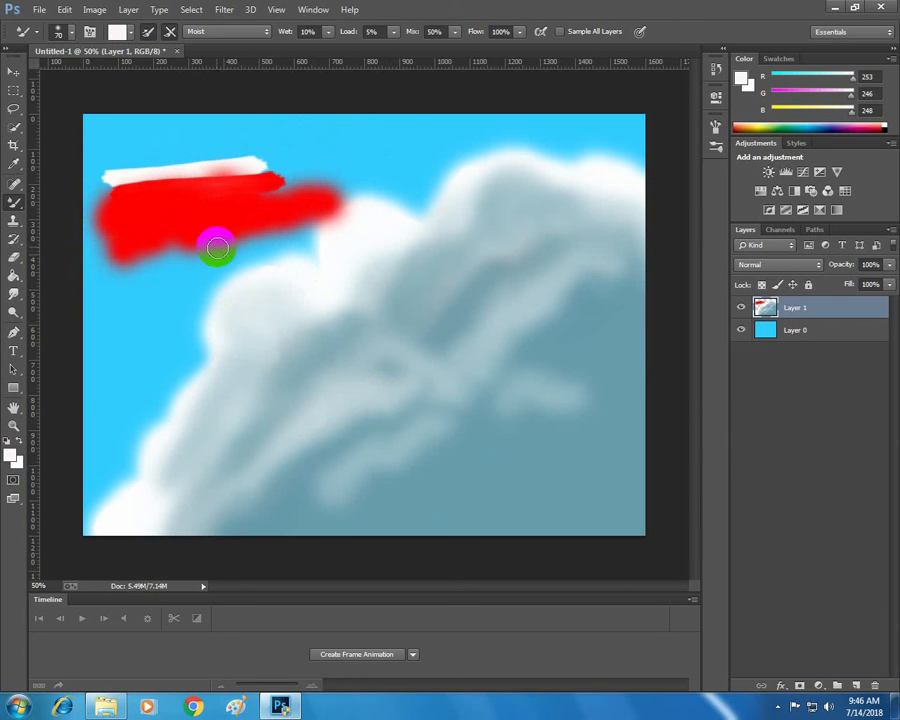
- Close the Untitled-1 document without saving its changes
left_click(177, 52)
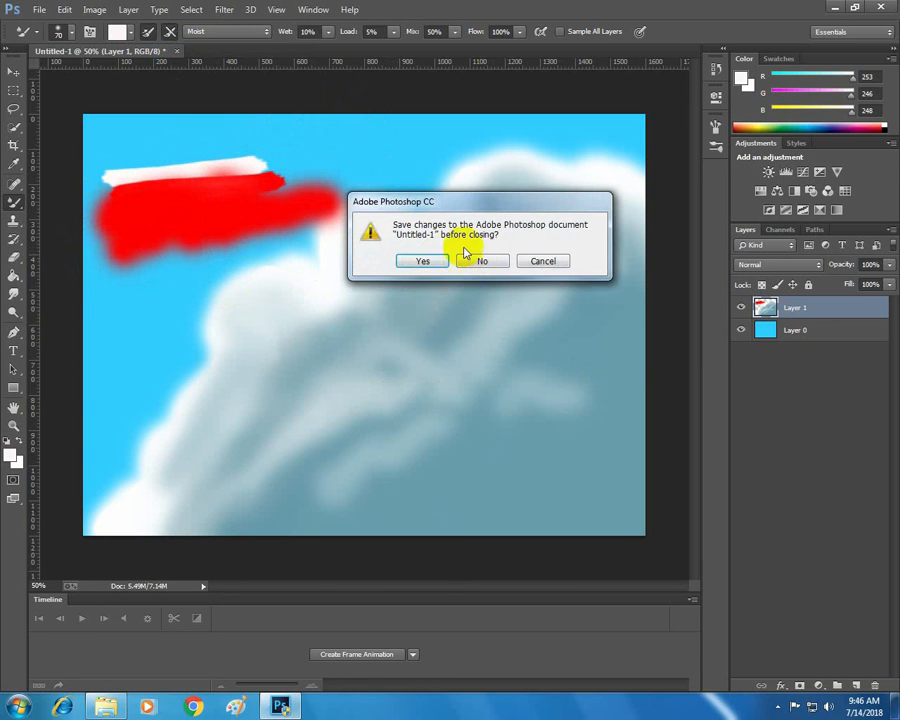
left_click(474, 261)
left_click(39, 10)
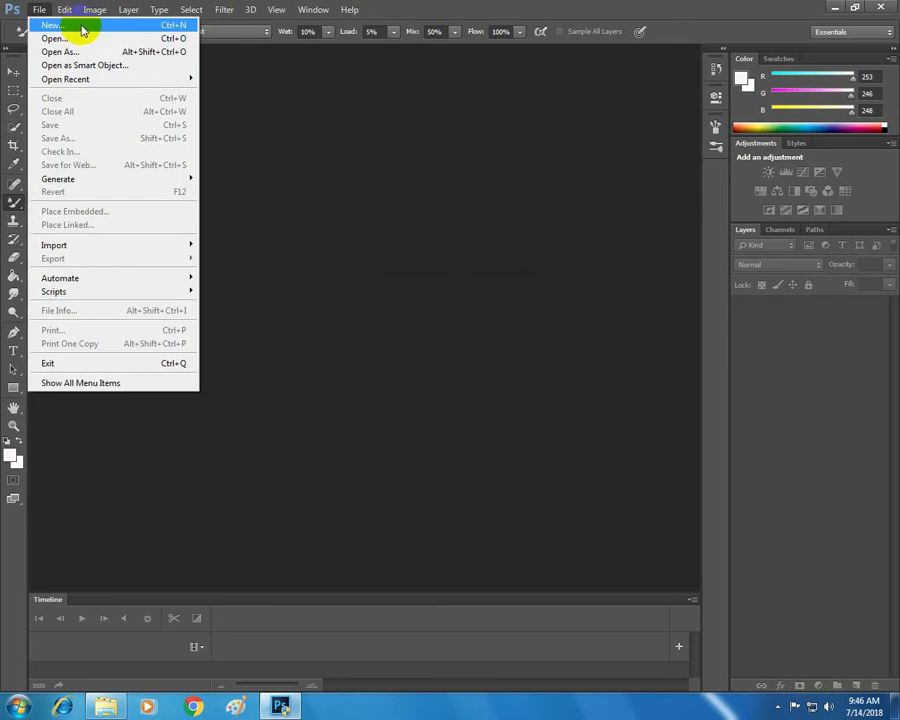
left_click(44, 24)
left_click(430, 124)
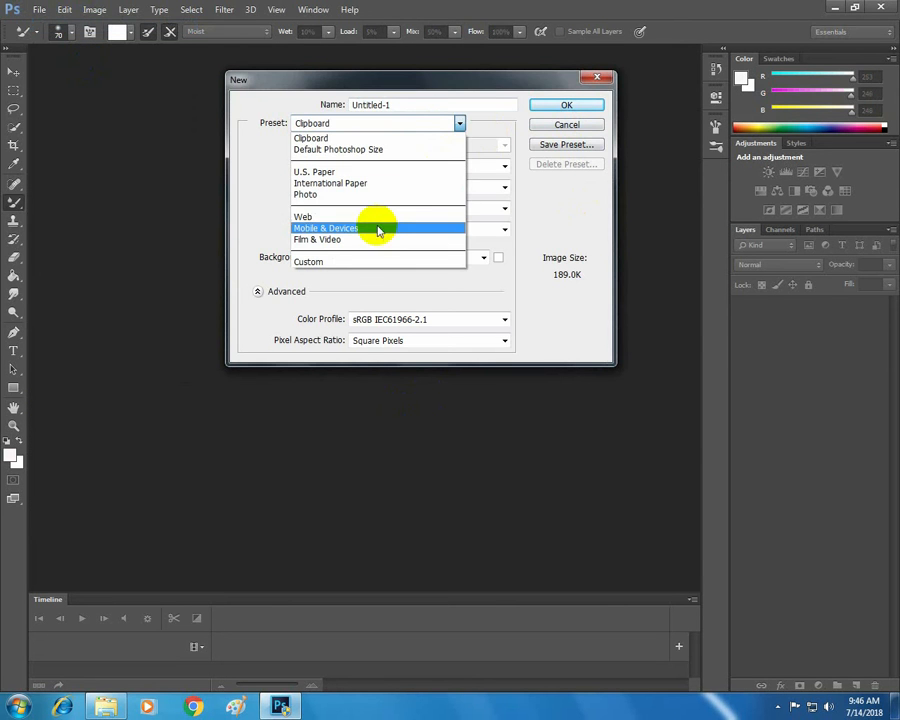
left_click(576, 128)
left_click(576, 128)
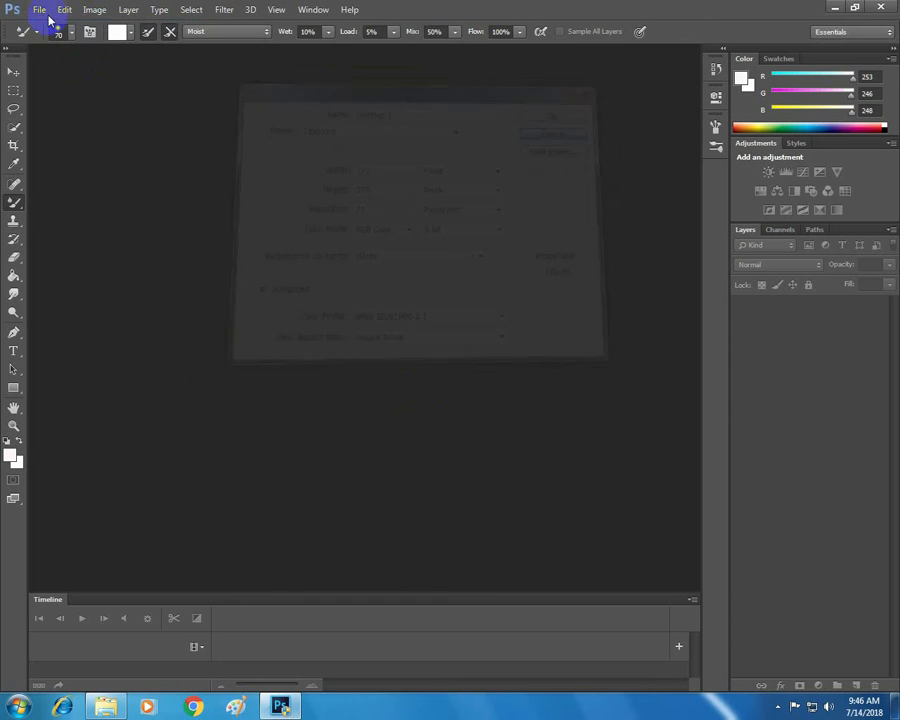
- Open 5210719-abstract-wallpapers.jpg from the Working images folder and unlock its background layer
left_click(38, 10)
left_click(52, 40)
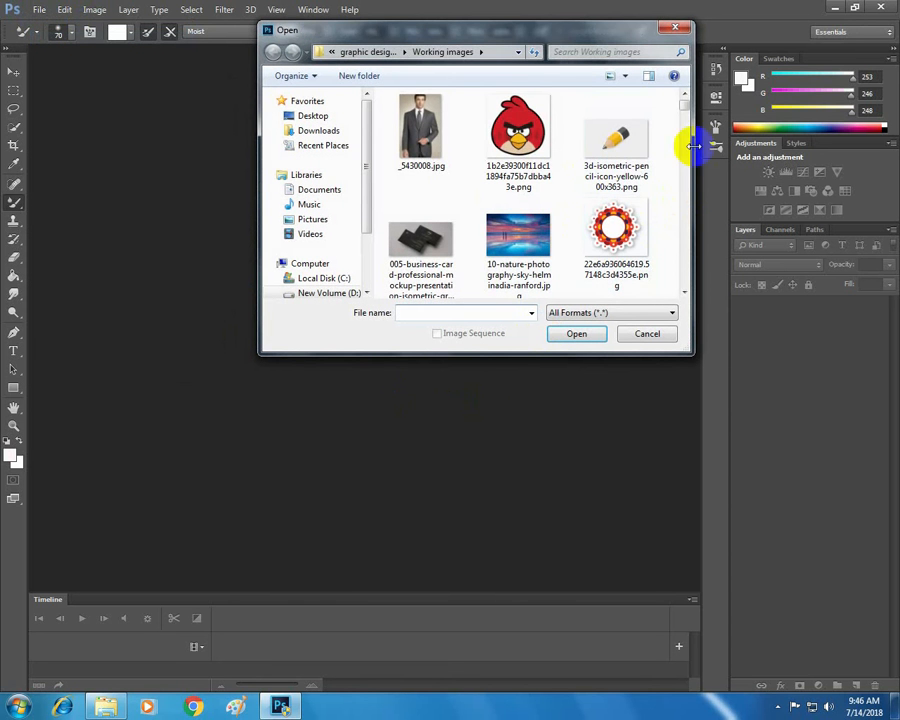
scroll(683, 113, "down", 10)
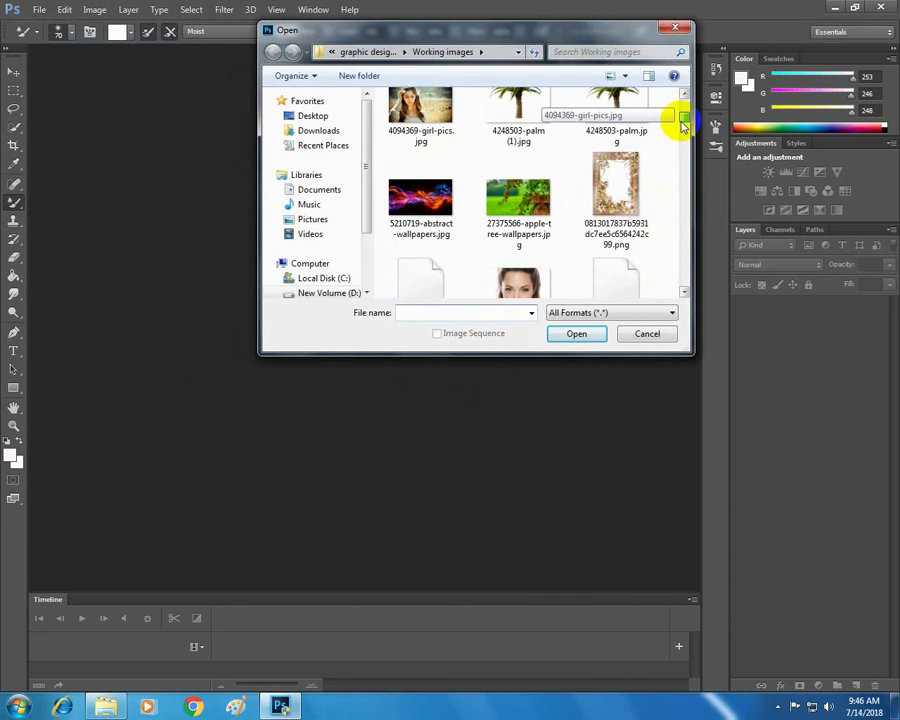
scroll(683, 123, "up", 10)
double_click(421, 138)
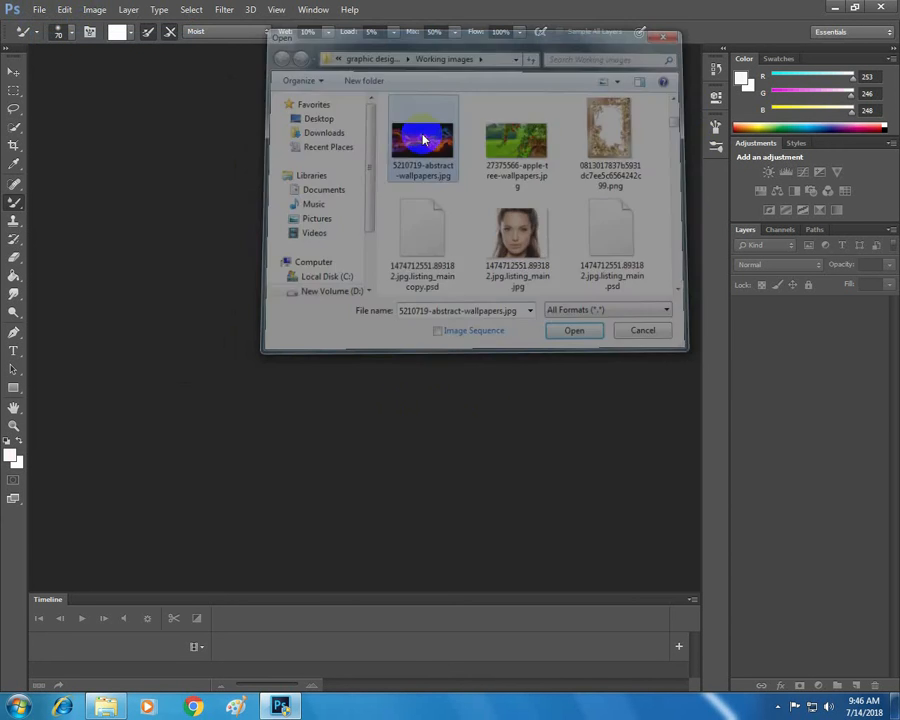
left_click(873, 309)
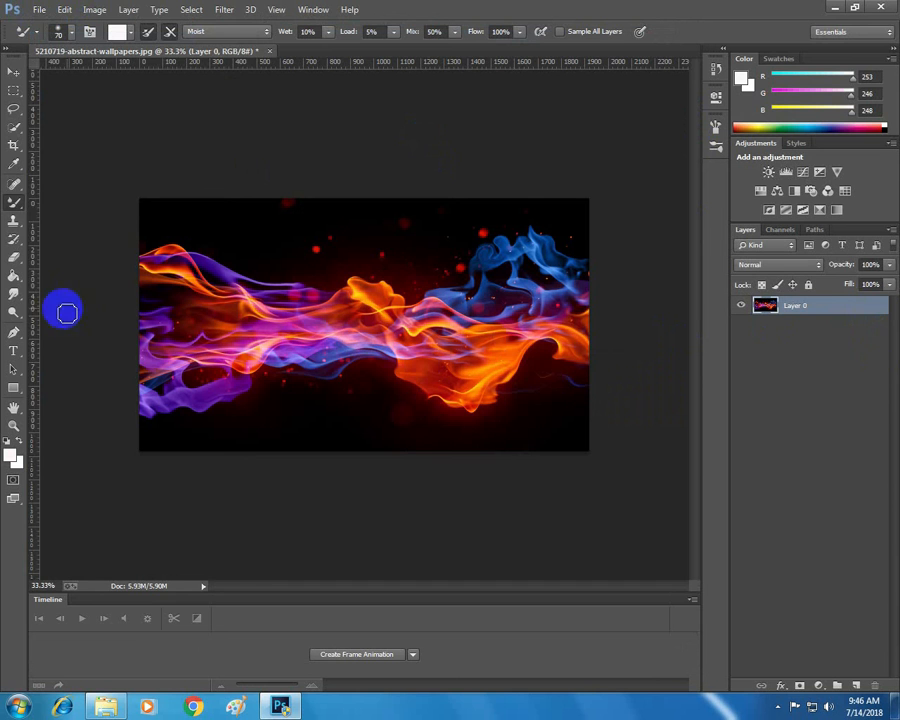
- Set the foreground colour to pink (RGB 255, 27, 92) and blend it along the upper smoke from the image's left edge to the middle
left_click(13, 455)
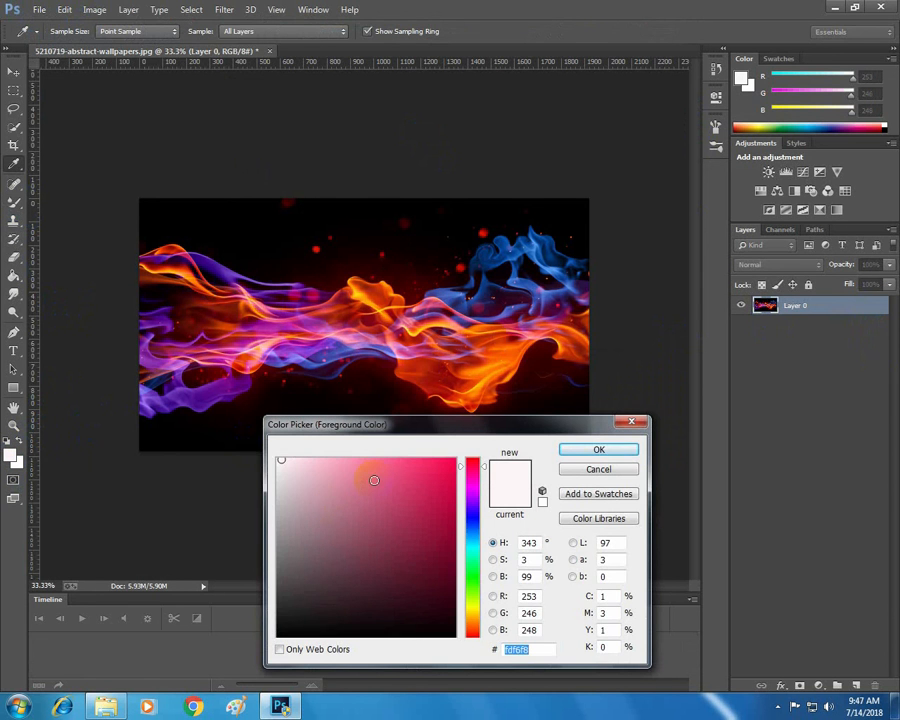
left_click(436, 458)
left_click(599, 449)
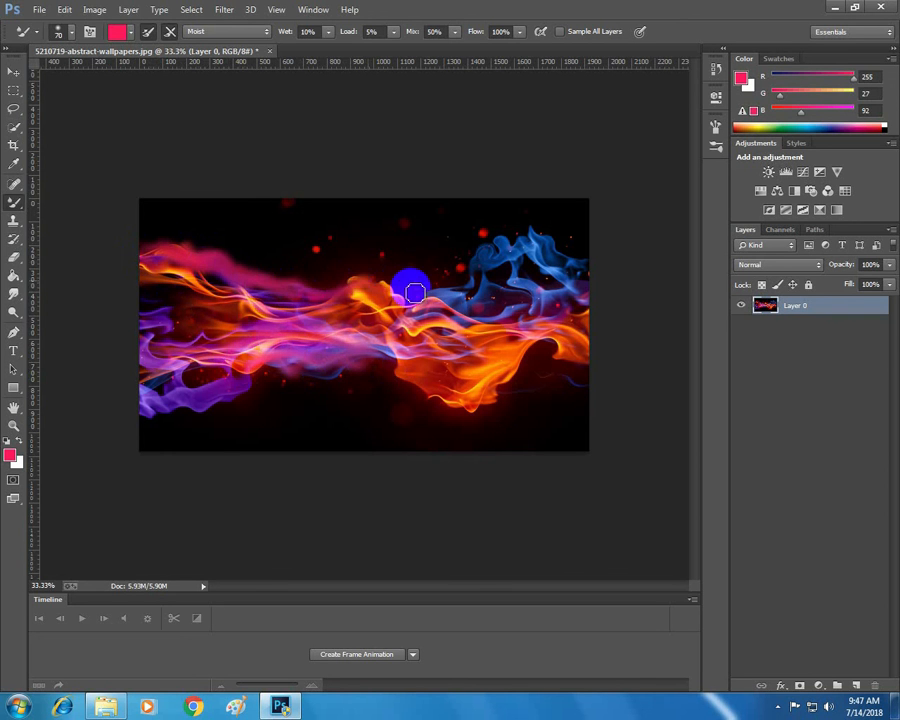
mouse_move(178, 268)
left_mouse_down()
mouse_move(131, 283)
mouse_move(152, 273)
mouse_move(247, 285)
mouse_move(172, 262)
left_mouse_up()
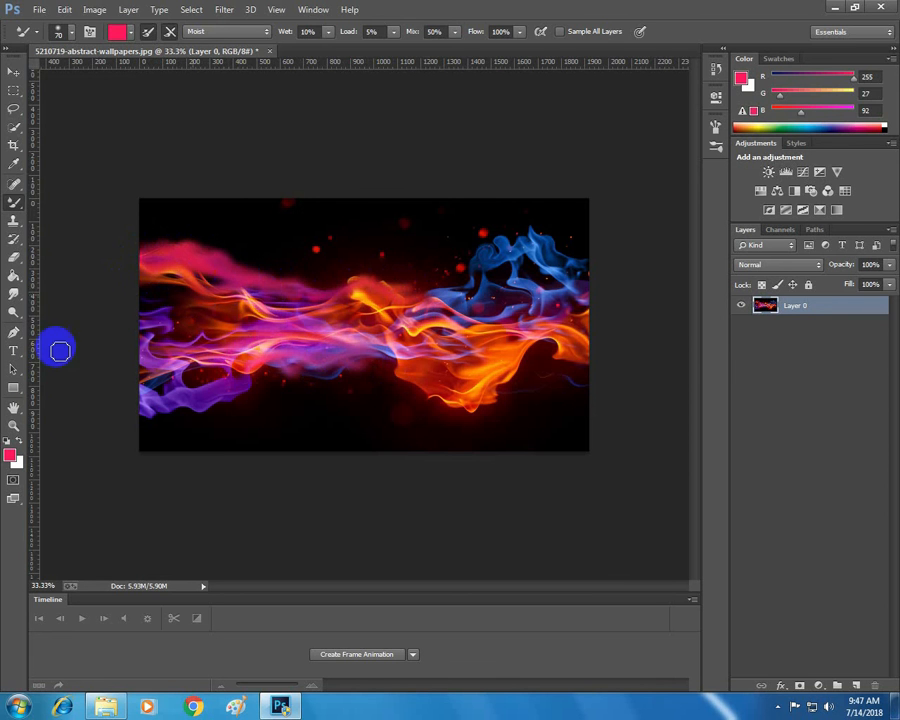
- Set the foreground colour to blue #1b66ff and blend it over the upper-left smoke with the brush size at 400
left_click(11, 455)
left_click(474, 528)
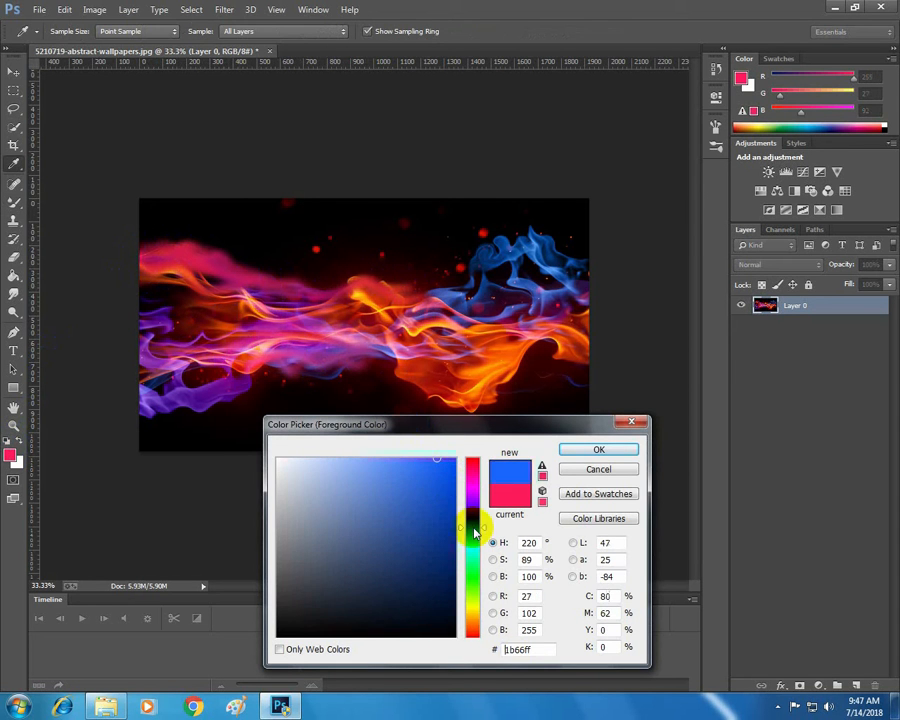
left_click(598, 450)
mouse_move(176, 316)
left_mouse_down()
mouse_move(152, 265)
mouse_move(243, 268)
mouse_move(153, 271)
mouse_move(239, 273)
mouse_move(164, 274)
mouse_move(209, 275)
mouse_move(166, 283)
mouse_move(86, 227)
mouse_move(81, 243)
mouse_move(135, 297)
mouse_move(101, 262)
mouse_move(112, 269)
mouse_move(121, 249)
mouse_move(237, 262)
mouse_move(122, 254)
mouse_move(232, 284)
mouse_move(214, 265)
mouse_move(316, 285)
mouse_move(387, 272)
mouse_move(336, 271)
mouse_move(379, 285)
mouse_move(483, 263)
mouse_move(518, 240)
mouse_move(581, 291)
mouse_move(296, 293)
mouse_move(250, 303)
mouse_move(124, 276)
mouse_move(51, 379)
mouse_move(120, 368)
left_mouse_up()
key("bracketleft")
key("bracketleft")
key("bracketleft")
- Set the foreground colour to magenta #ff1bbc and blend it in a wide band below the blue and over the lower-left smoke
left_click(11, 455)
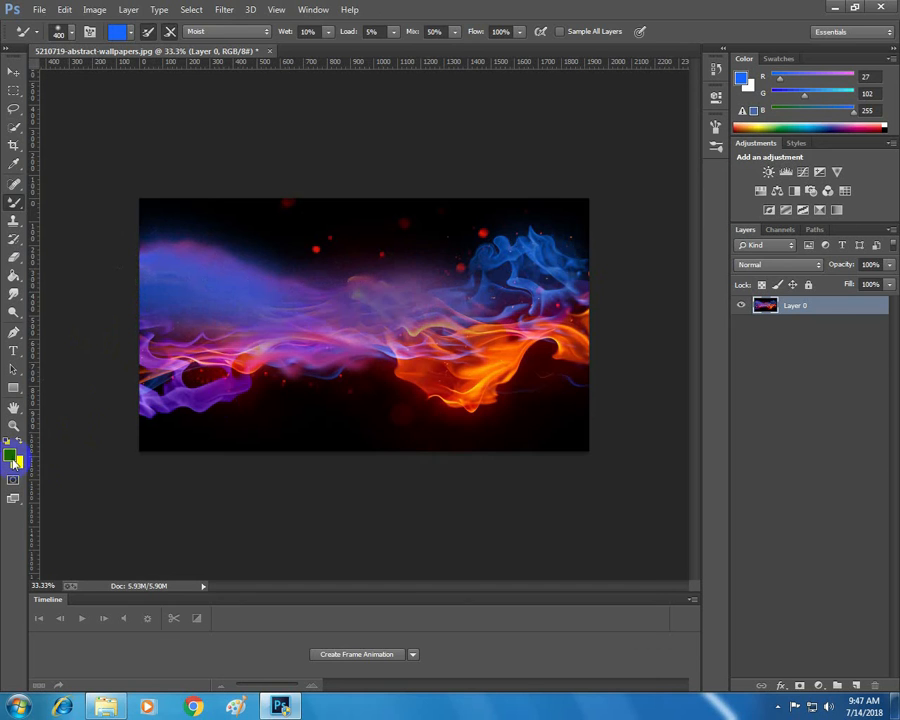
left_click(473, 484)
left_click(598, 449)
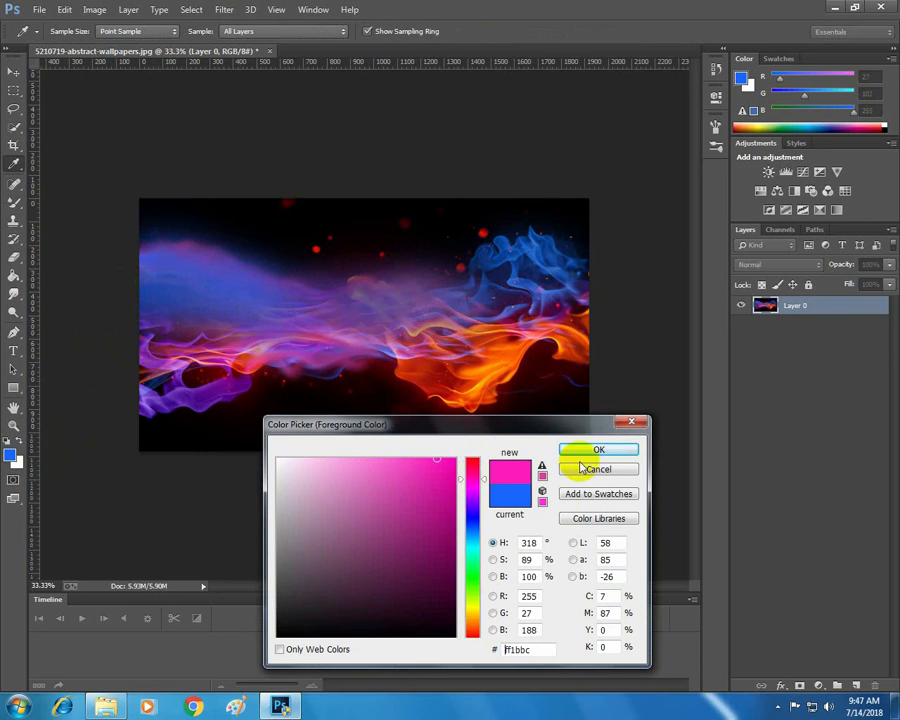
mouse_move(186, 312)
left_mouse_down()
mouse_move(175, 314)
mouse_move(332, 323)
mouse_move(611, 363)
left_mouse_up()
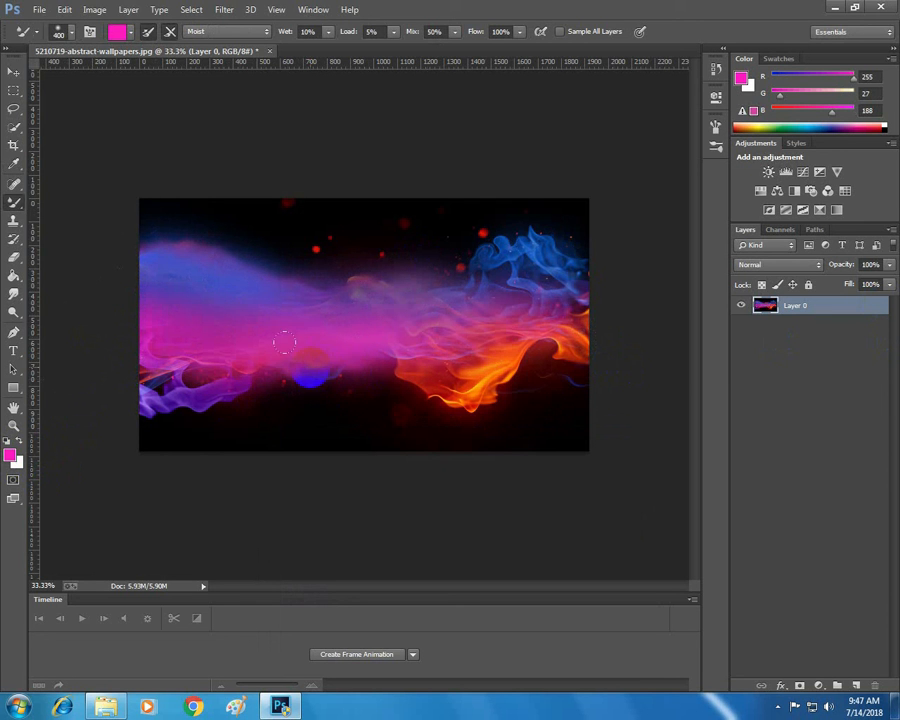
left_click(806, 316)
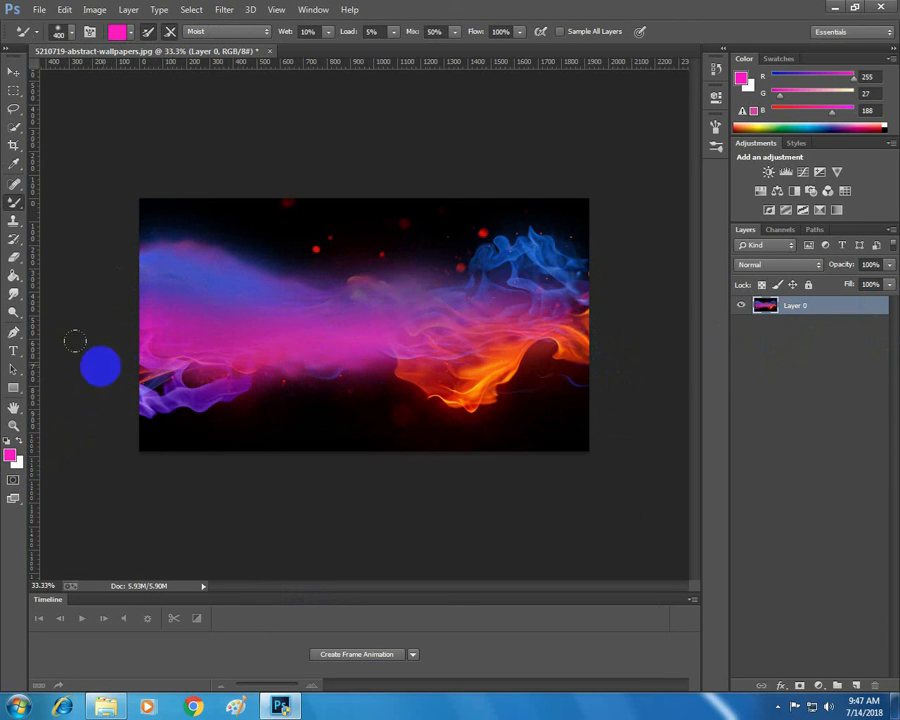
mouse_move(143, 322)
left_mouse_down()
mouse_move(270, 310)
mouse_move(170, 338)
mouse_move(123, 332)
mouse_move(313, 325)
mouse_move(480, 330)
left_mouse_up()
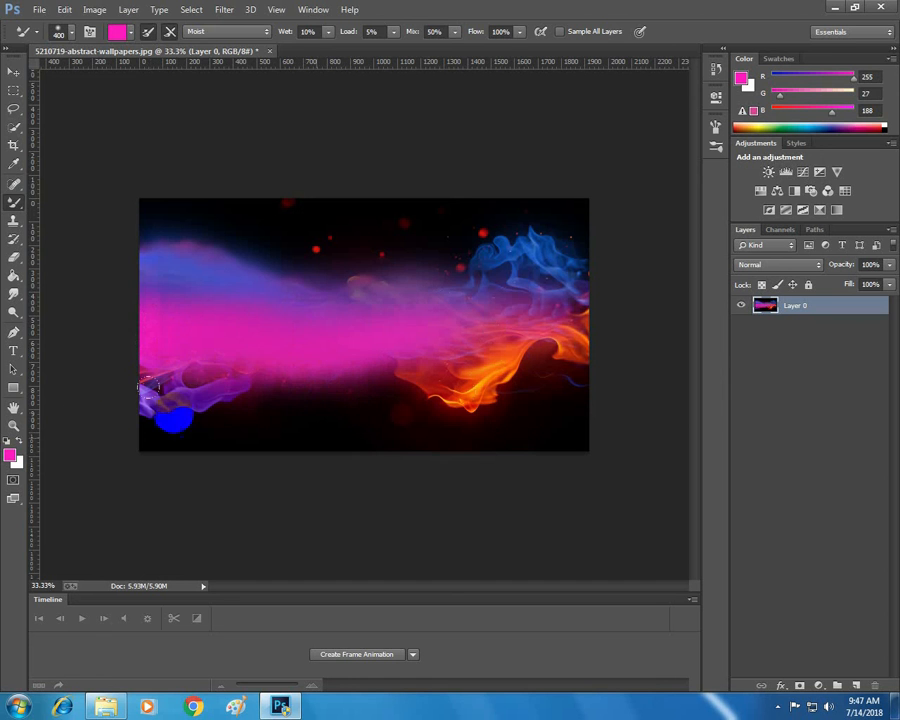
left_click_drag(150, 370, 248, 384)
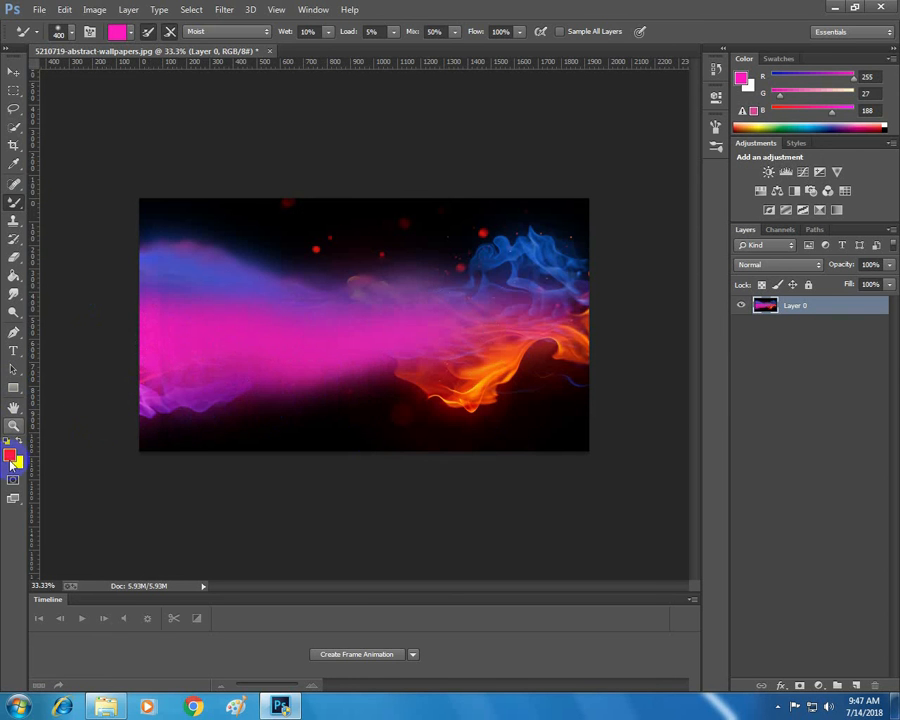
- Set the foreground colour to green #1bff20 and blend two wavy strokes across the image beneath the magenta band
left_click(10, 455)
left_click(485, 577)
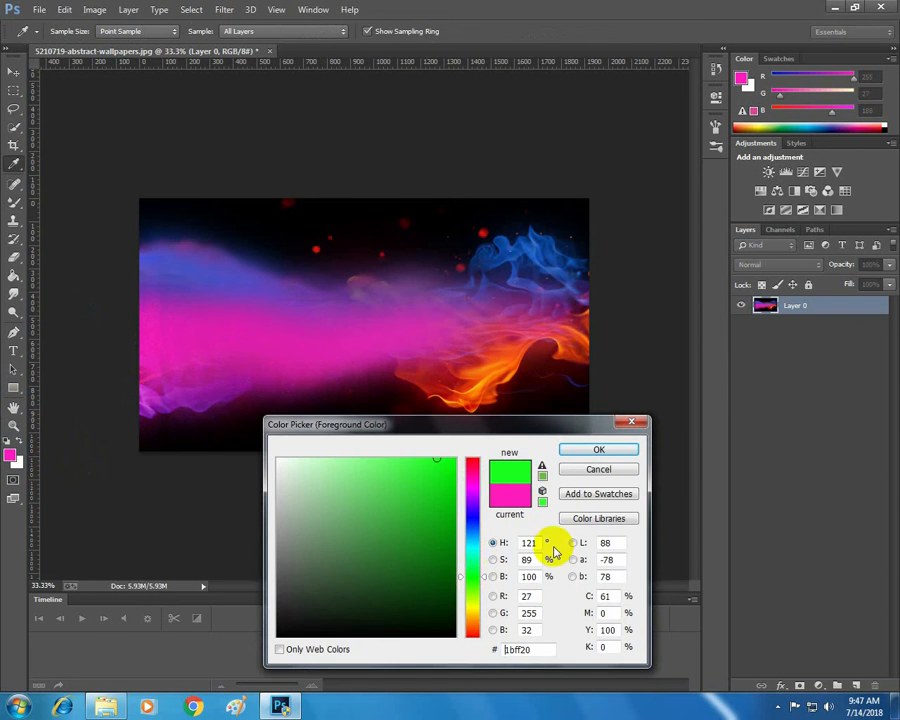
left_click(618, 452)
mouse_move(133, 428)
left_mouse_down()
mouse_move(189, 370)
mouse_move(284, 375)
mouse_move(89, 396)
mouse_move(127, 361)
mouse_move(267, 361)
mouse_move(187, 404)
mouse_move(153, 367)
mouse_move(260, 381)
mouse_move(390, 335)
mouse_move(532, 318)
mouse_move(343, 356)
mouse_move(468, 348)
mouse_move(543, 311)
mouse_move(607, 342)
left_mouse_up()
mouse_move(44, 330)
left_mouse_down()
mouse_move(212, 333)
mouse_move(261, 354)
mouse_move(108, 340)
mouse_move(196, 375)
mouse_move(361, 380)
mouse_move(357, 331)
mouse_move(623, 321)
left_mouse_up()
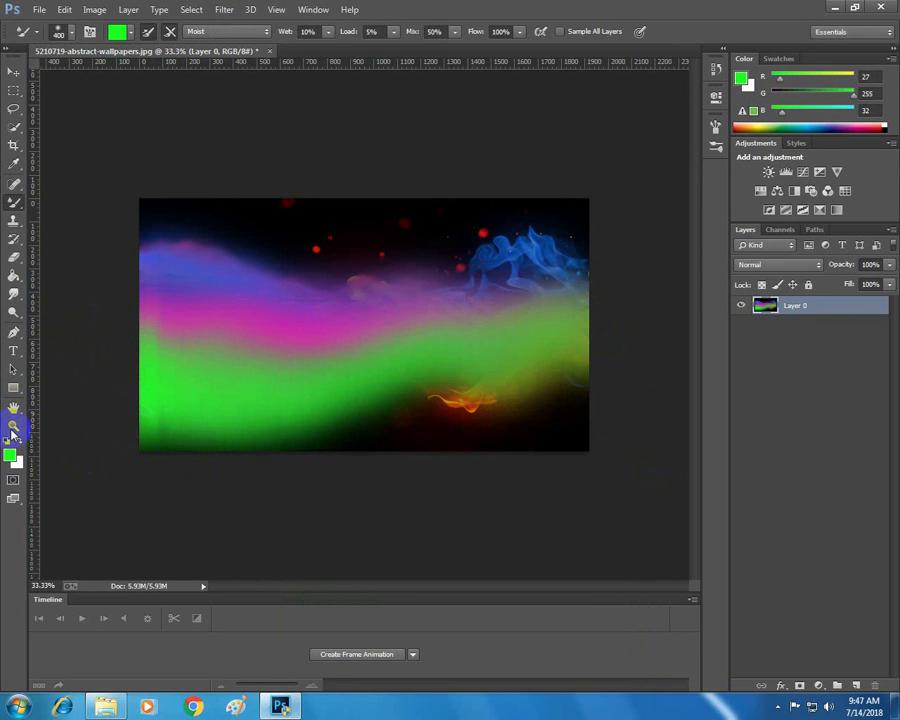
- Set the foreground colour to orange (RGB 255, 166, 27) and blend it below the green band along the image's lower edge
left_click(15, 459)
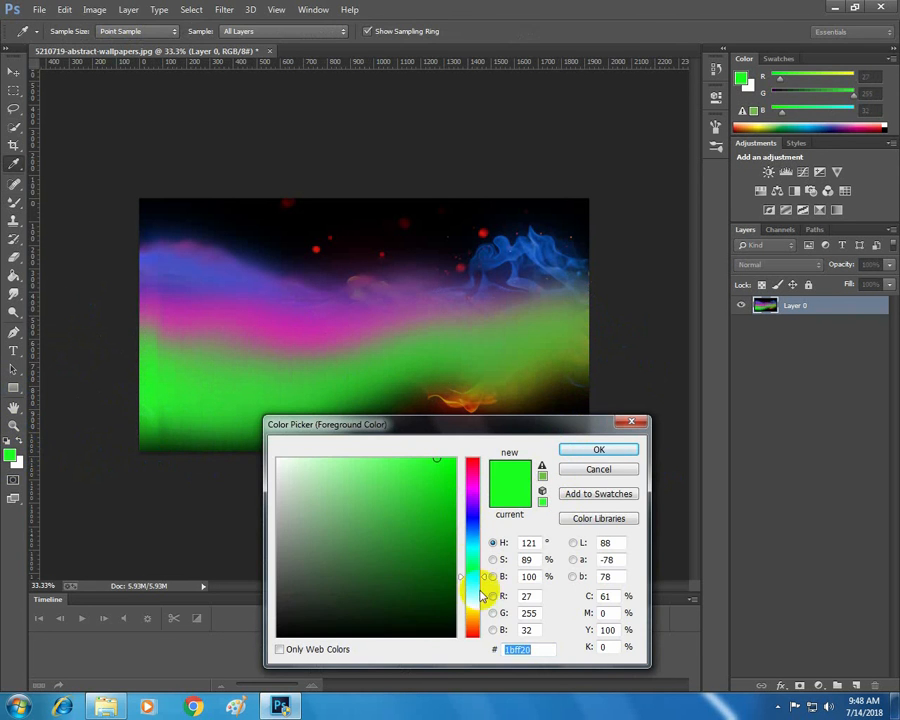
left_click(473, 621)
left_click(580, 450)
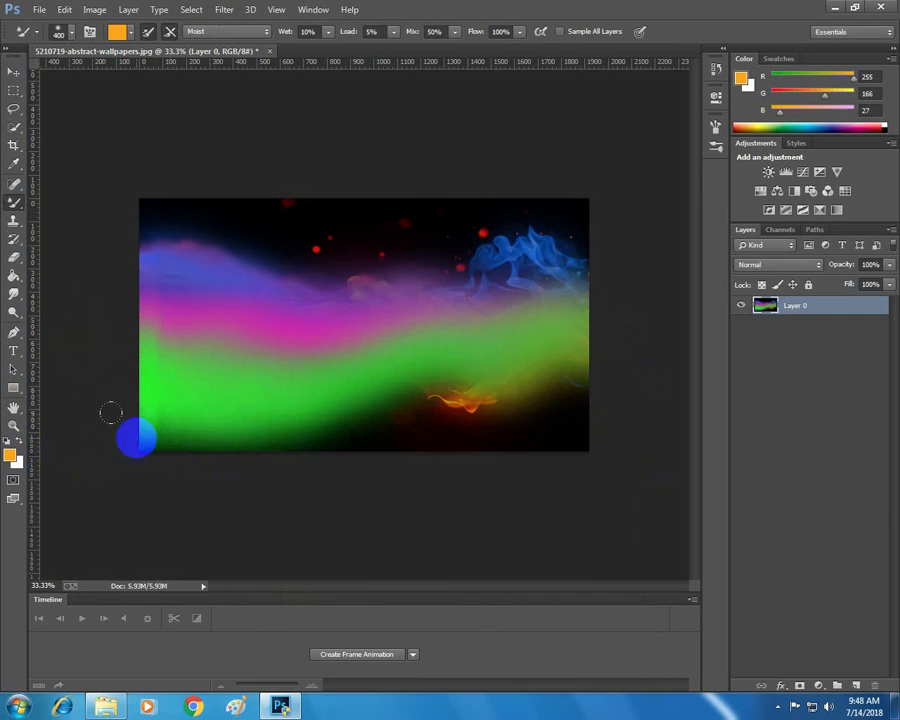
mouse_move(210, 435)
left_mouse_down()
mouse_move(360, 458)
mouse_move(575, 440)
left_mouse_up()
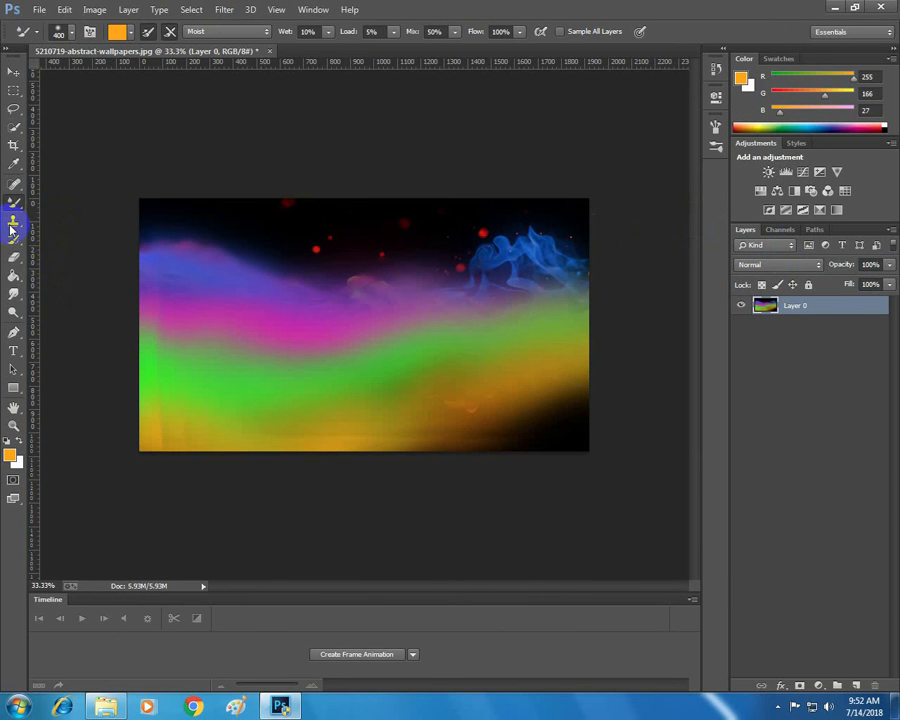
- Close 5210719-abstract-wallpapers.jpg without saving its changes
right_click(12, 205)
left_click(12, 205)
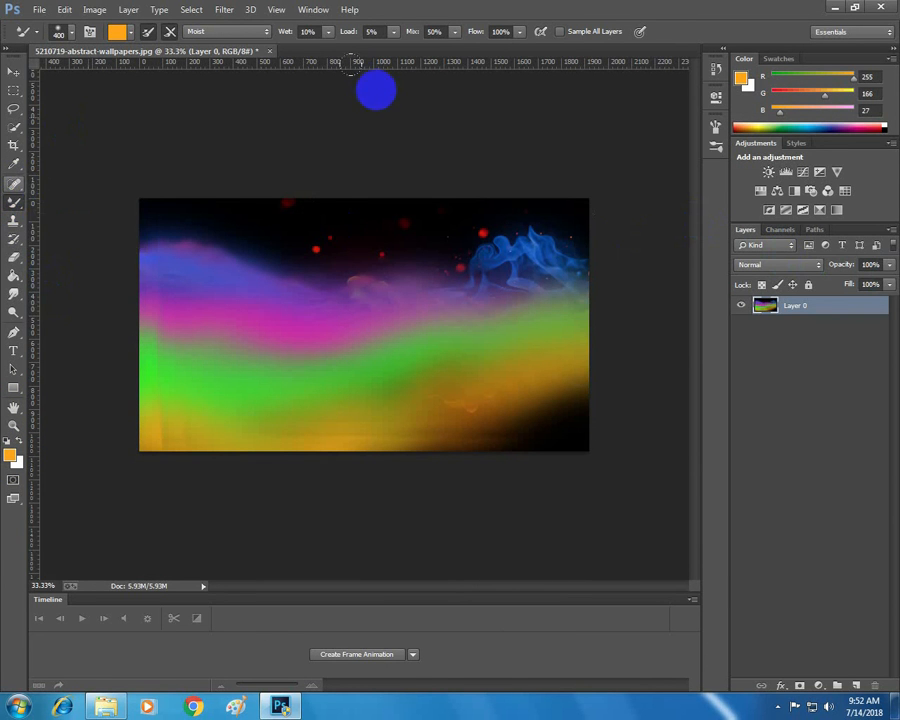
left_click(268, 50)
left_click(488, 258)
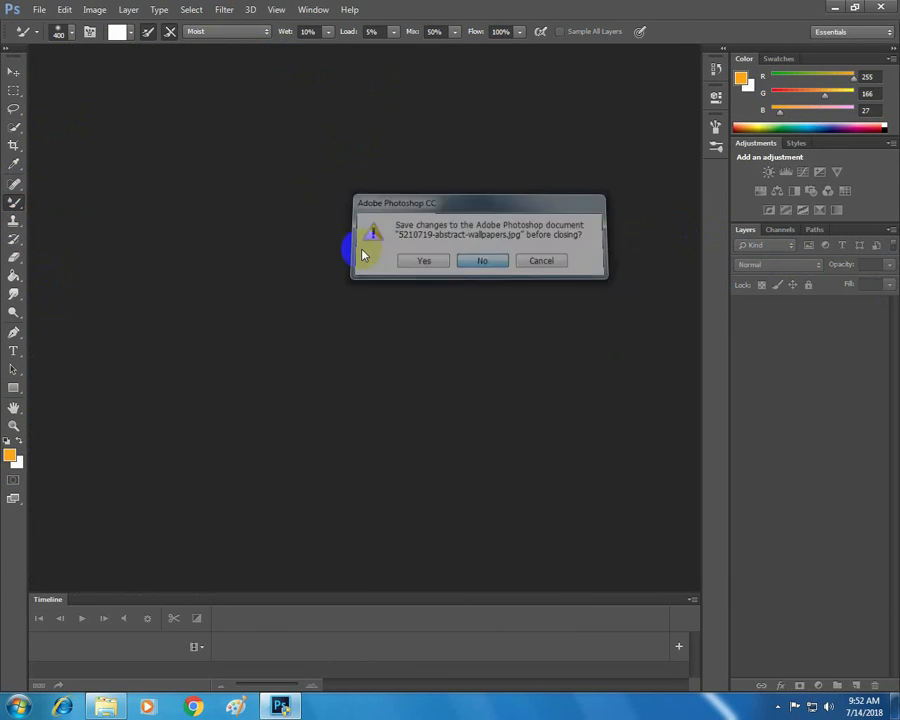
- Look through the brush, stamp and history brush tool groups and select the Clone Stamp tool
right_click(13, 203)
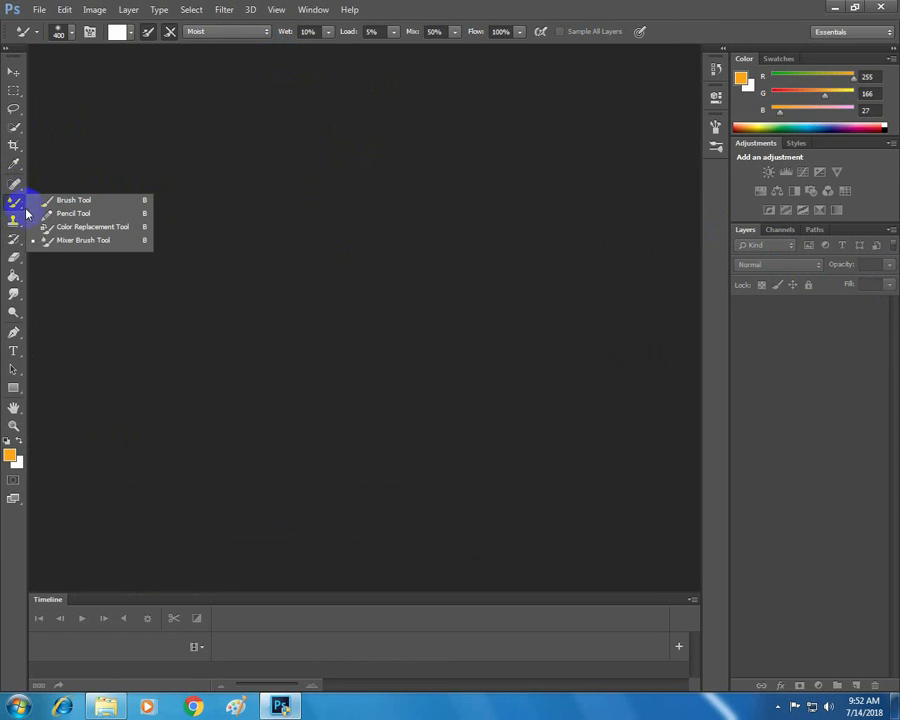
left_click(13, 221)
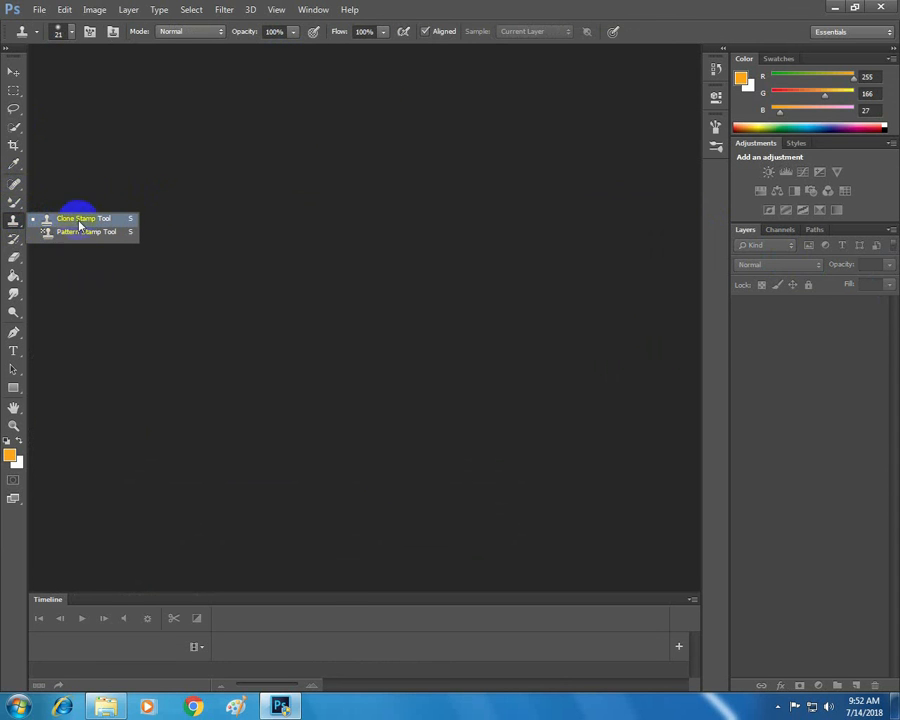
left_click(14, 238)
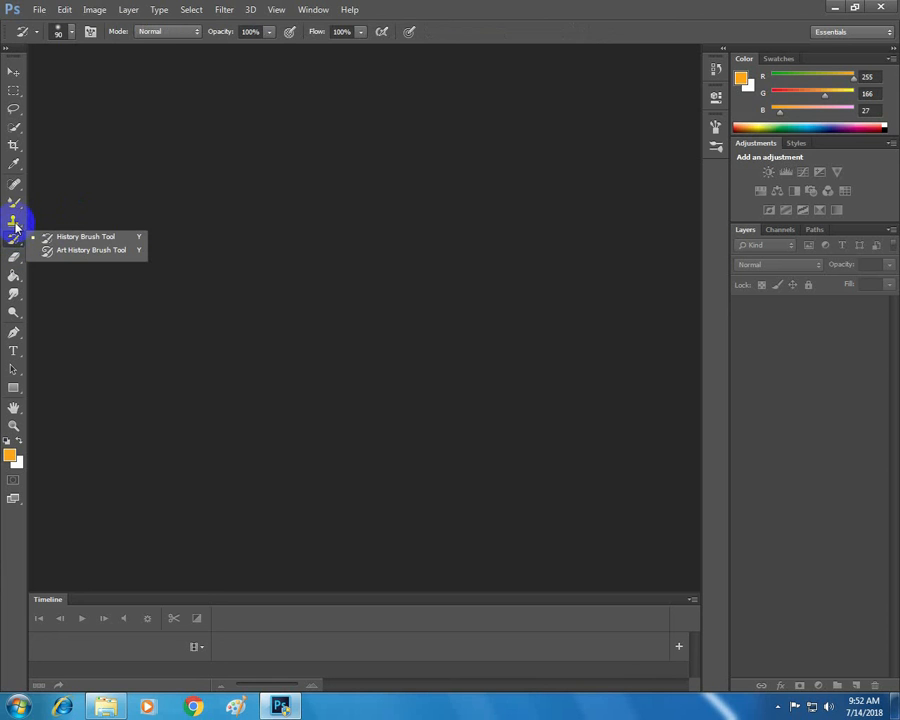
left_click(13, 221)
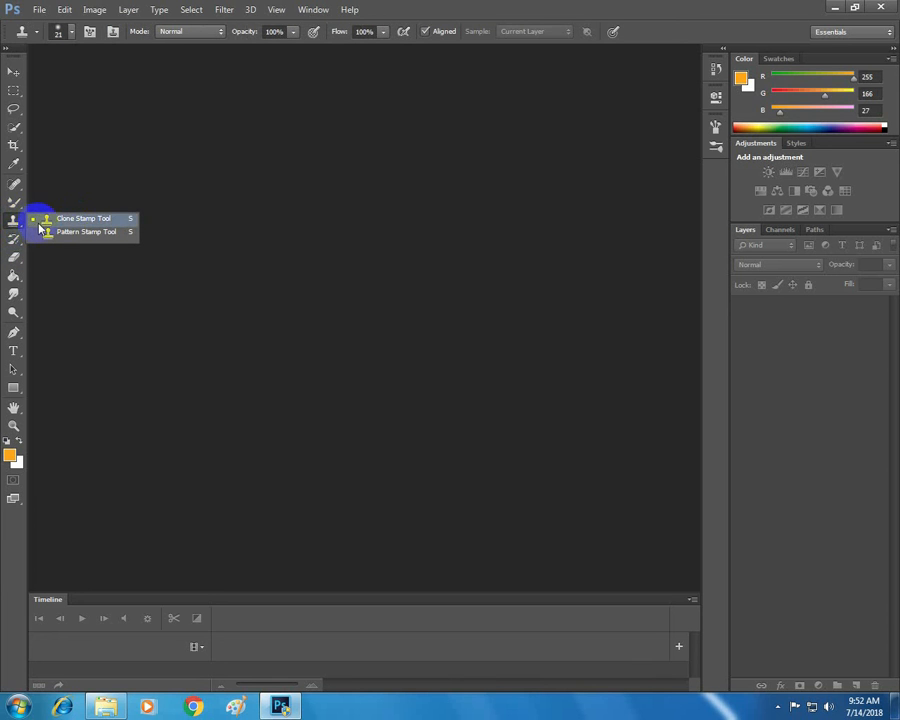
left_click(73, 221)
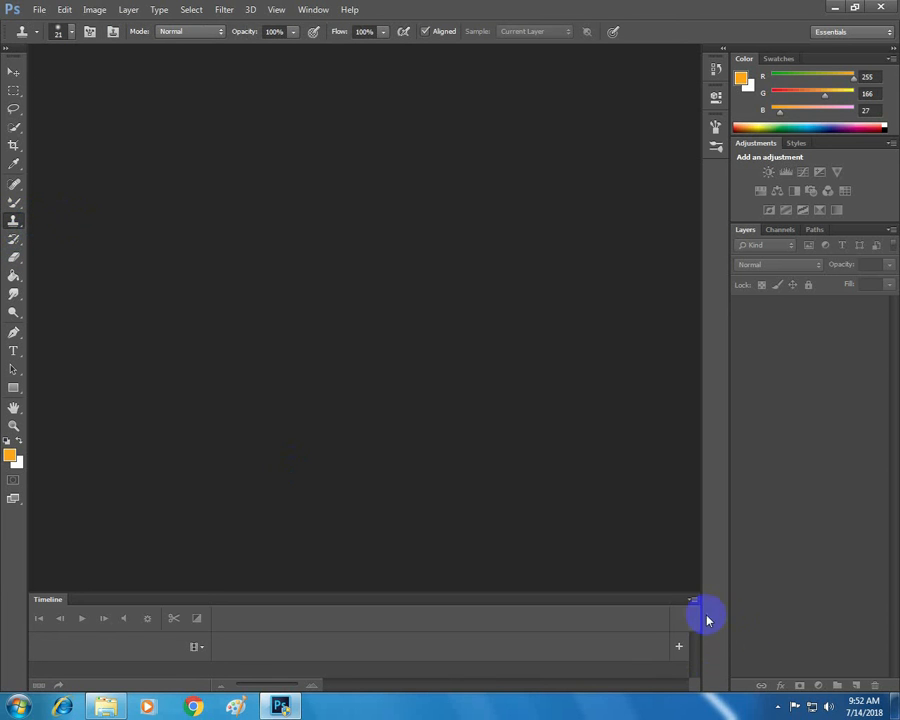
- Close the Timeline to enlarge the workspace
left_click(693, 599)
left_click(722, 574)
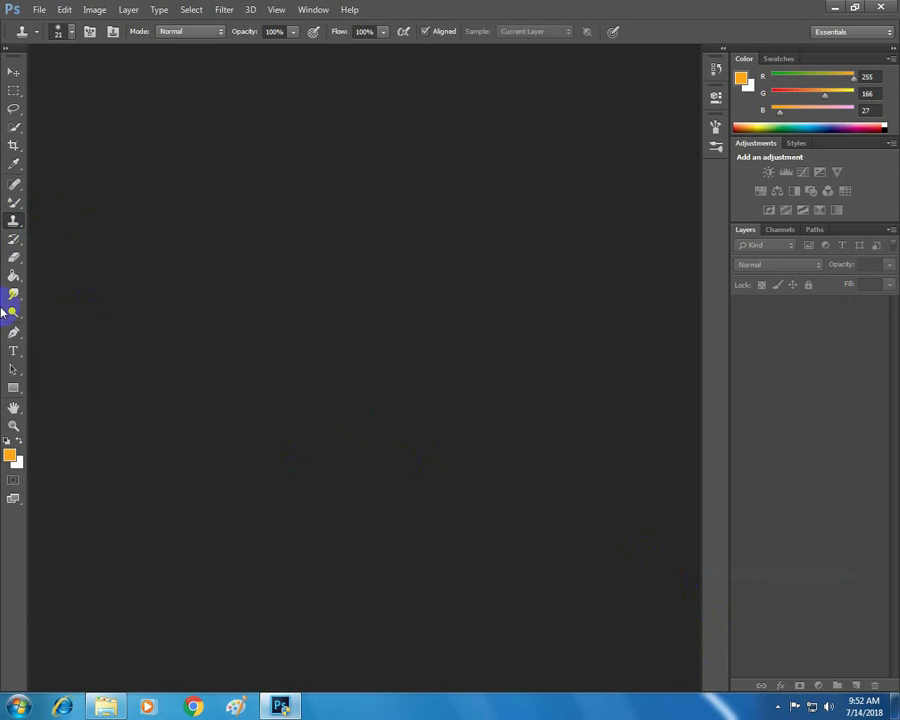
- Look through the healing tools group, including Spot Healing Brush and Patch, and return to the Clone Stamp tool
left_click(13, 184)
left_click(78, 184)
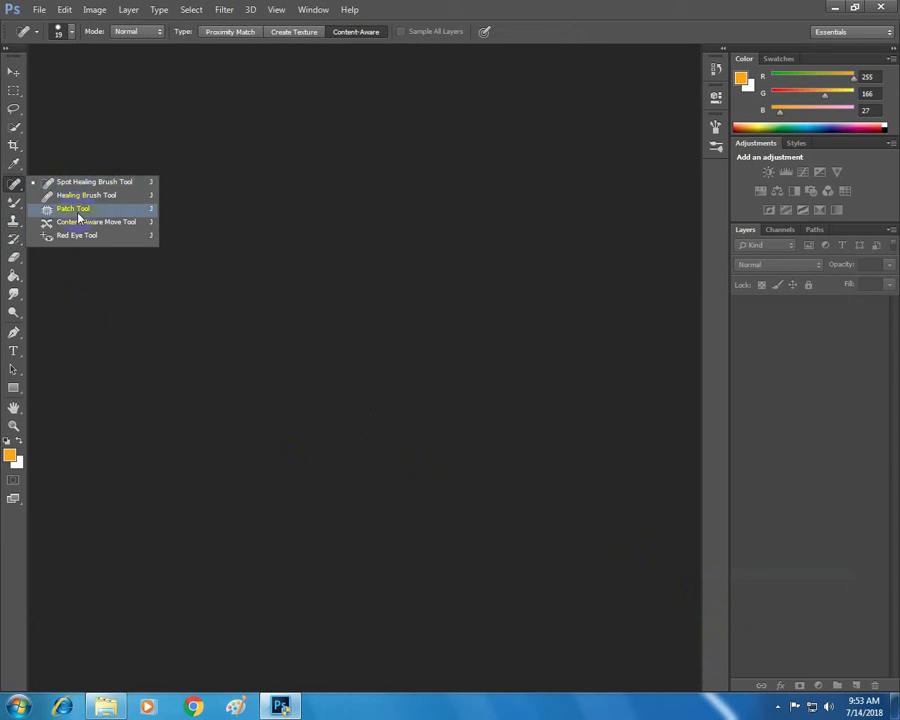
left_click(204, 266)
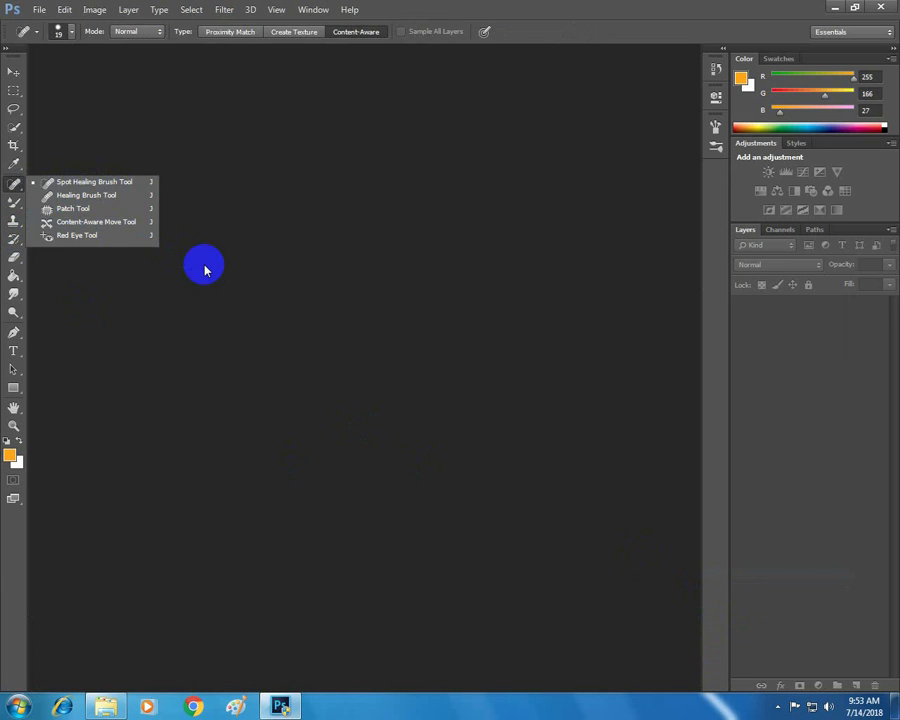
left_click(17, 234)
left_click(13, 220)
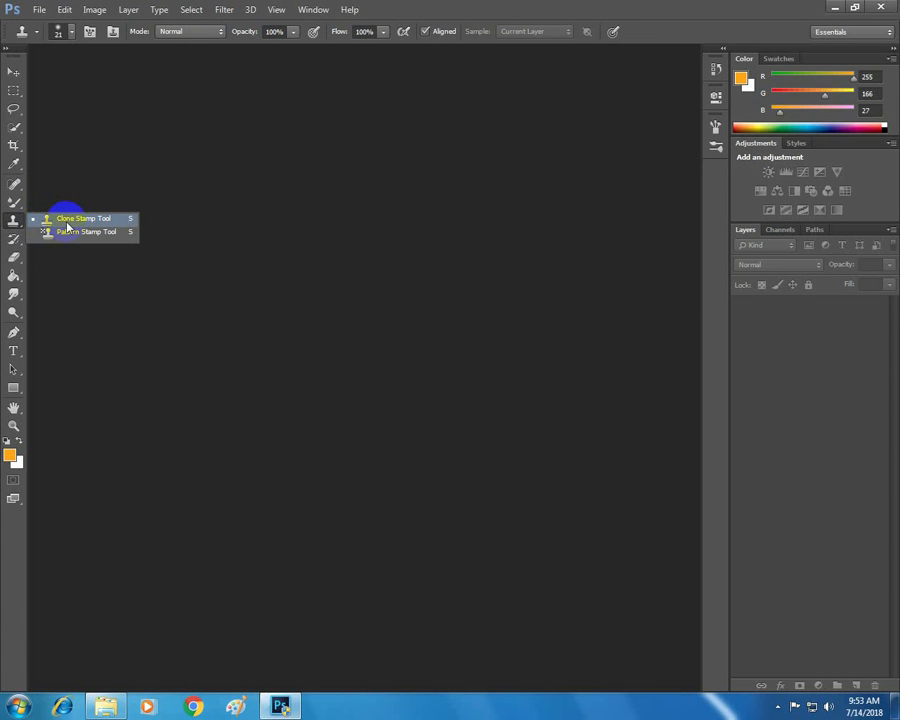
left_click(67, 223)
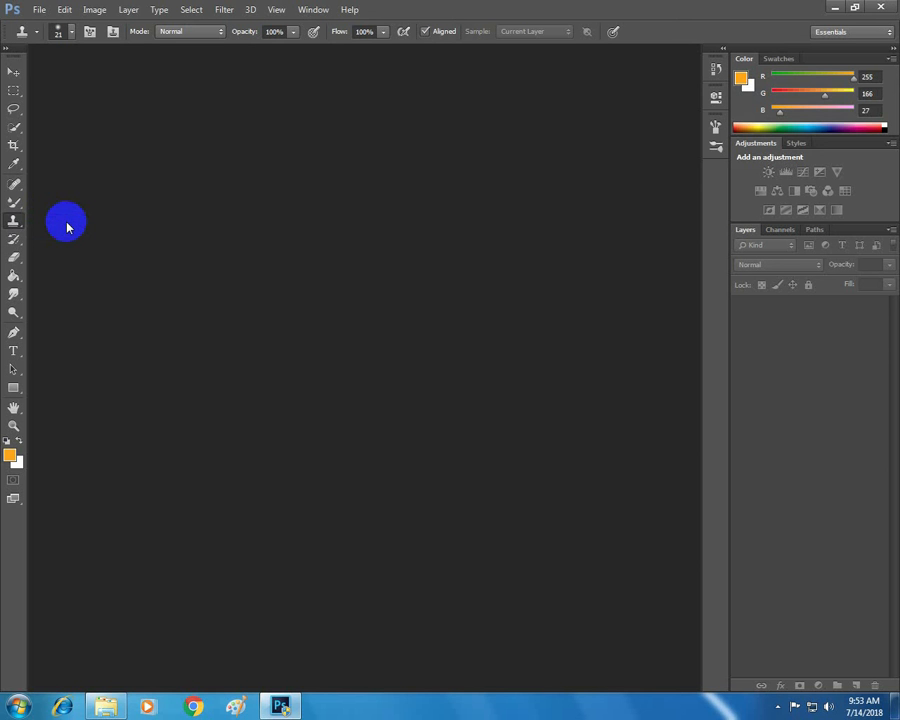
- Open 10-nature-photography-sky-helminadia-ranford.jpg at 100% zoom and unlock its Background layer
left_click(39, 10)
left_click(46, 38)
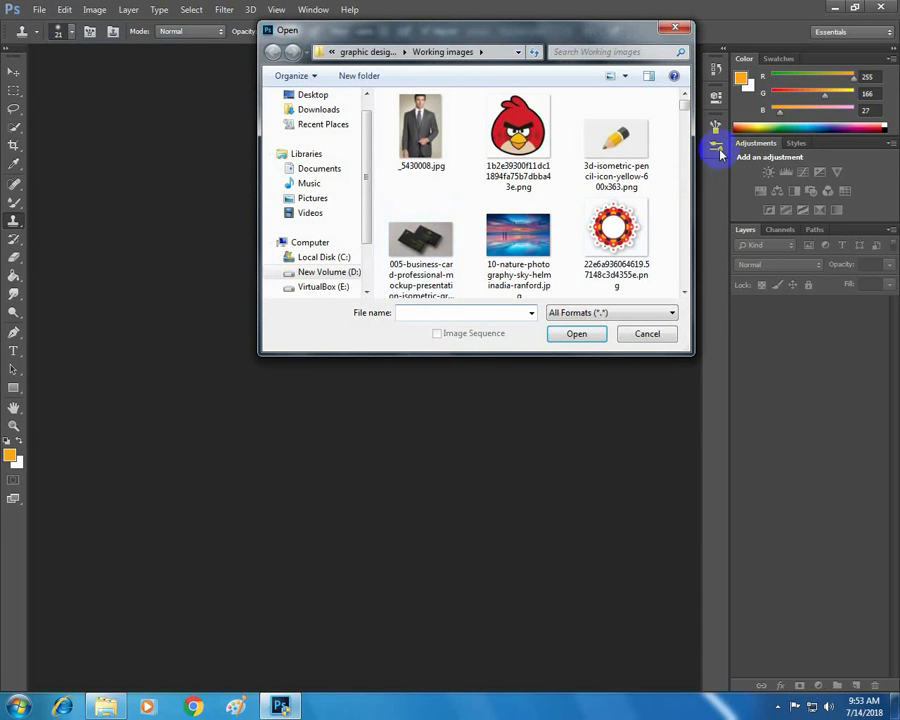
left_click_drag(686, 112, 689, 123)
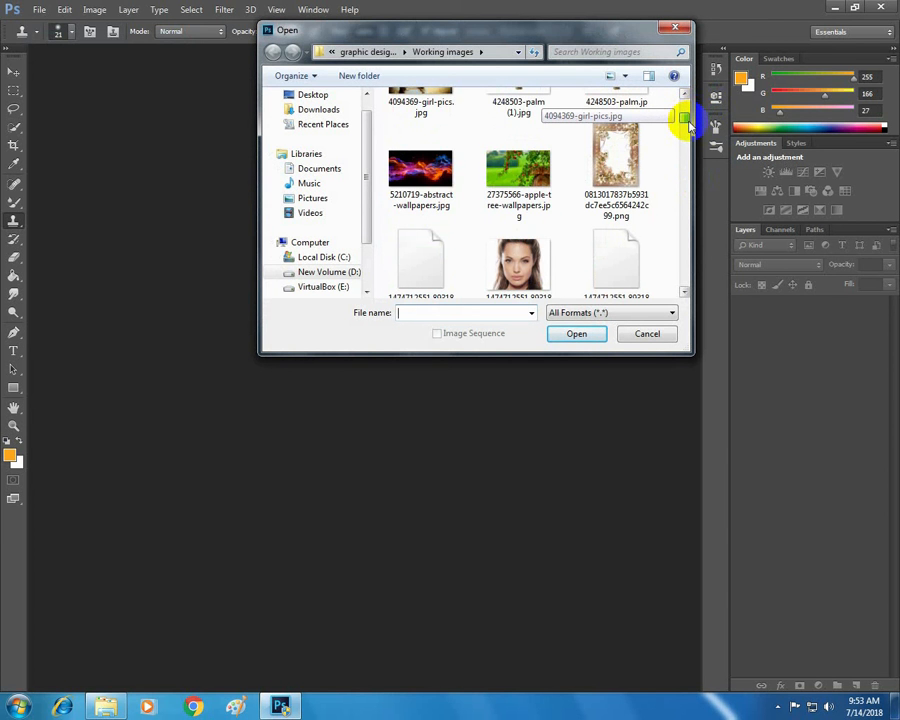
left_click_drag(689, 124, 680, 105)
double_click(543, 272)
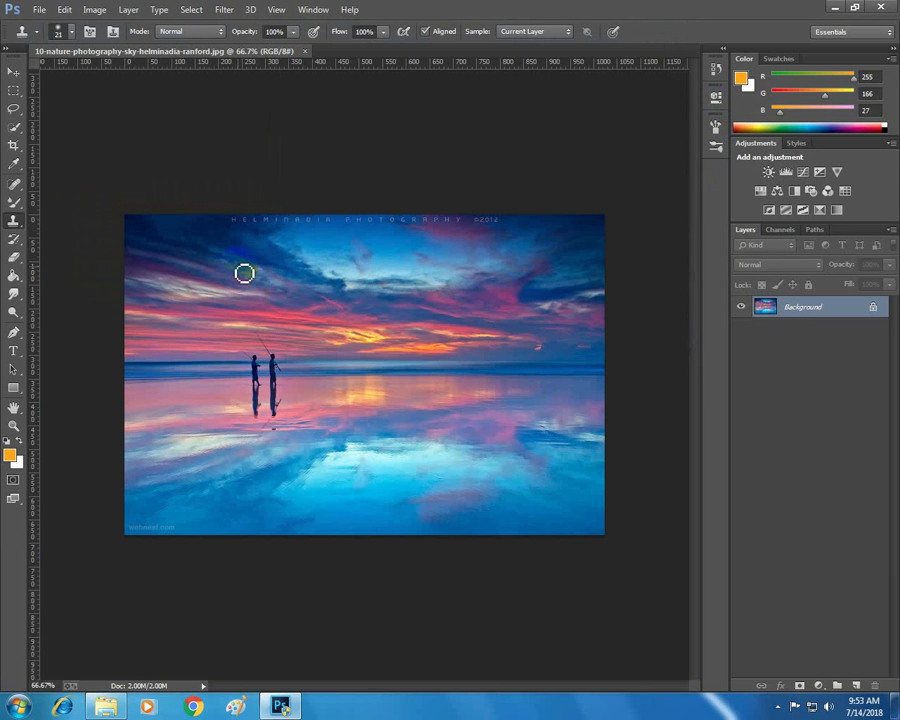
scroll(240, 272, "up", 1)
scroll(237, 271, "up", 1)
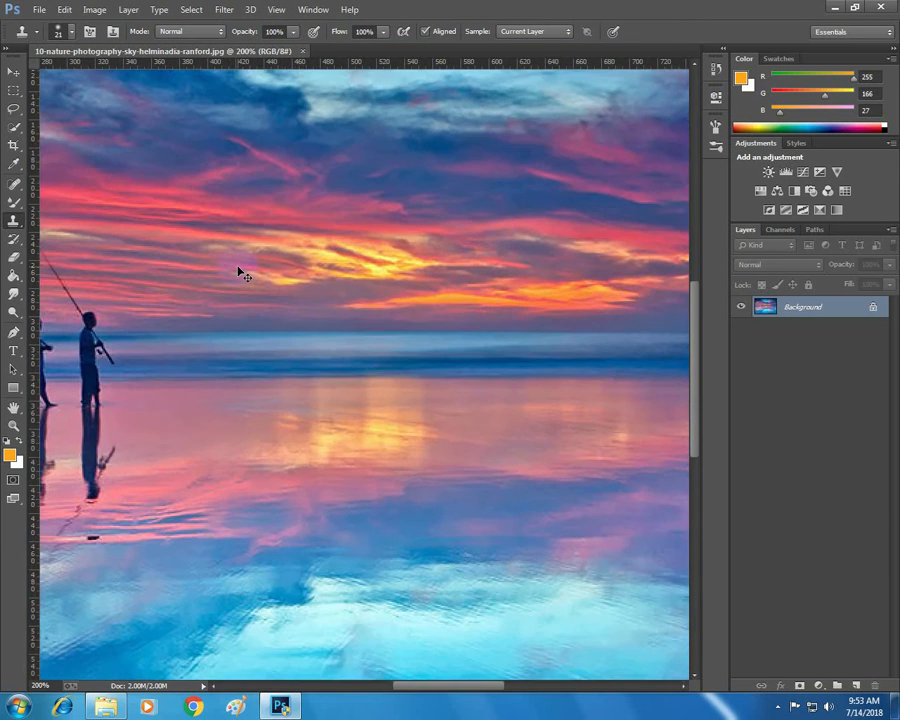
scroll(237, 271, "down", 1)
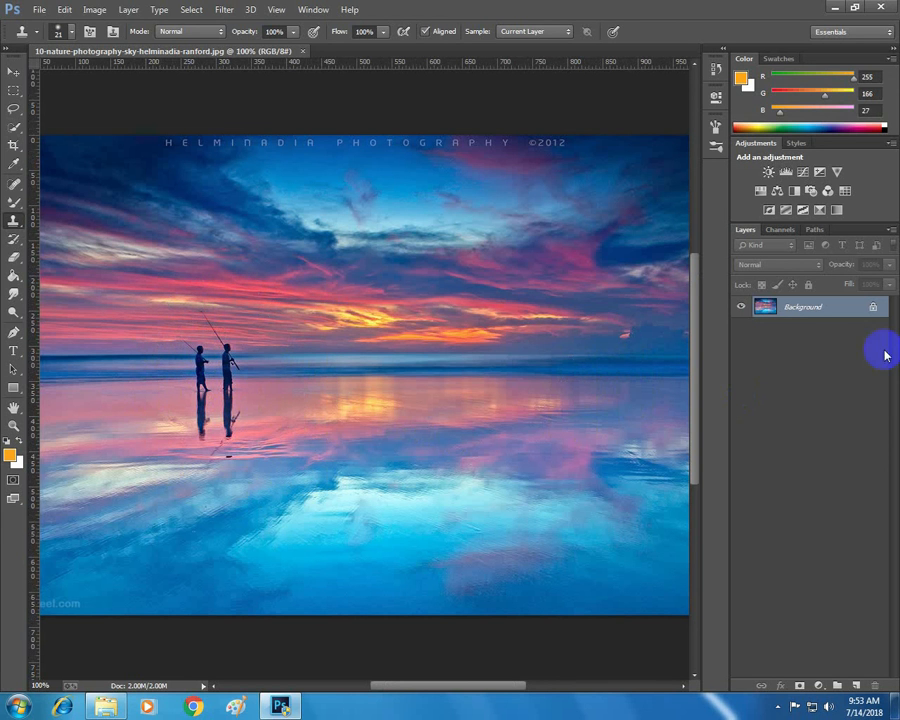
left_click(873, 307)
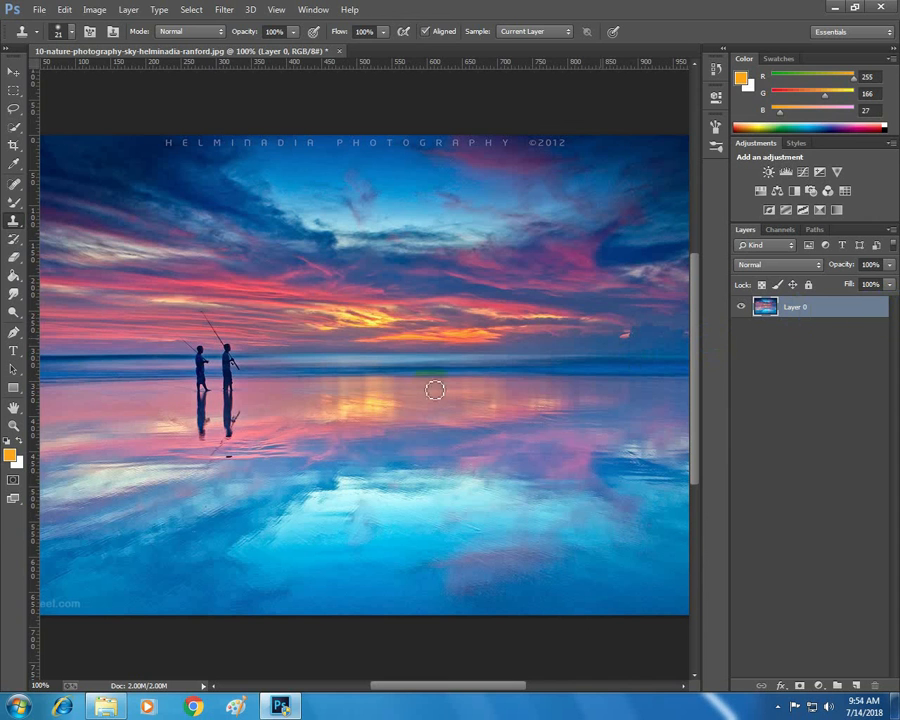
- Enlarge the Clone Stamp brush to 400 px and sample the two fishermen on the beach as the clone source
right_click(13, 220)
left_click(65, 220)
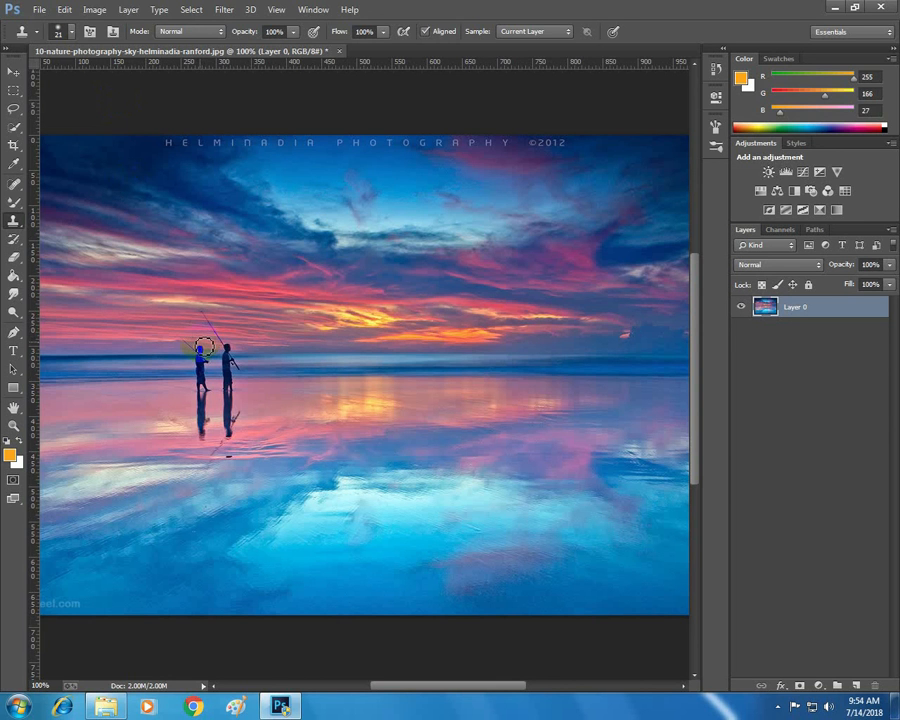
key("bracketright")
key("bracketright")
key("bracketright")
key("bracketright")
key("bracketright")
key("bracketright")
key("bracketright")
key("bracketright")
key("bracketright")
key("bracketright")
key("bracketright")
key("bracketright")
left_click(224, 386, "alt")
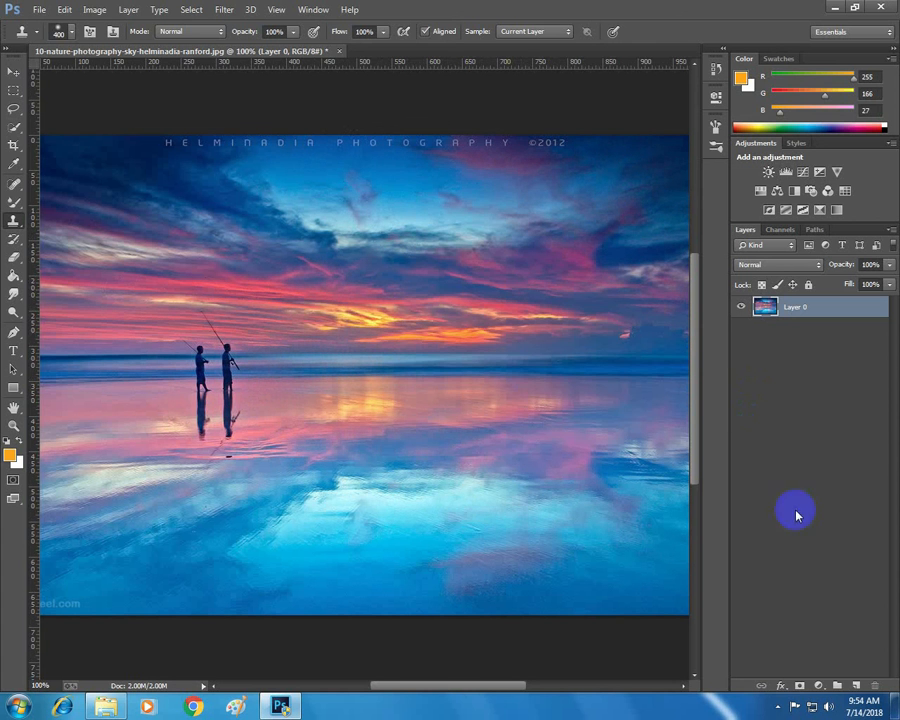
- Add a new layer above Layer 0 and clone the two fishermen onto the empty shore in the photo's right half
left_click(857, 686)
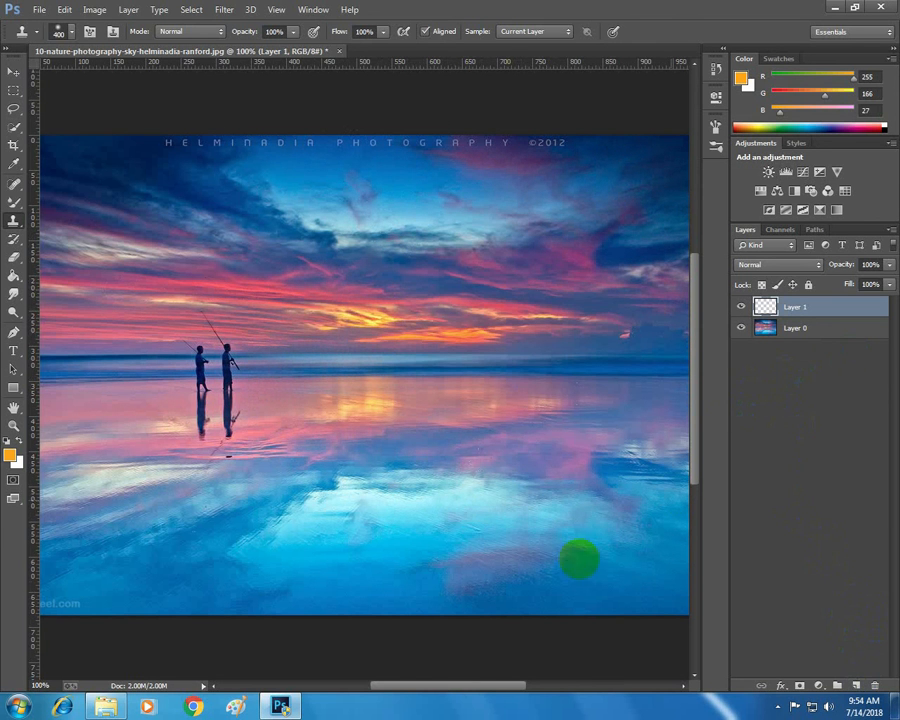
left_click_drag(481, 692, 524, 688)
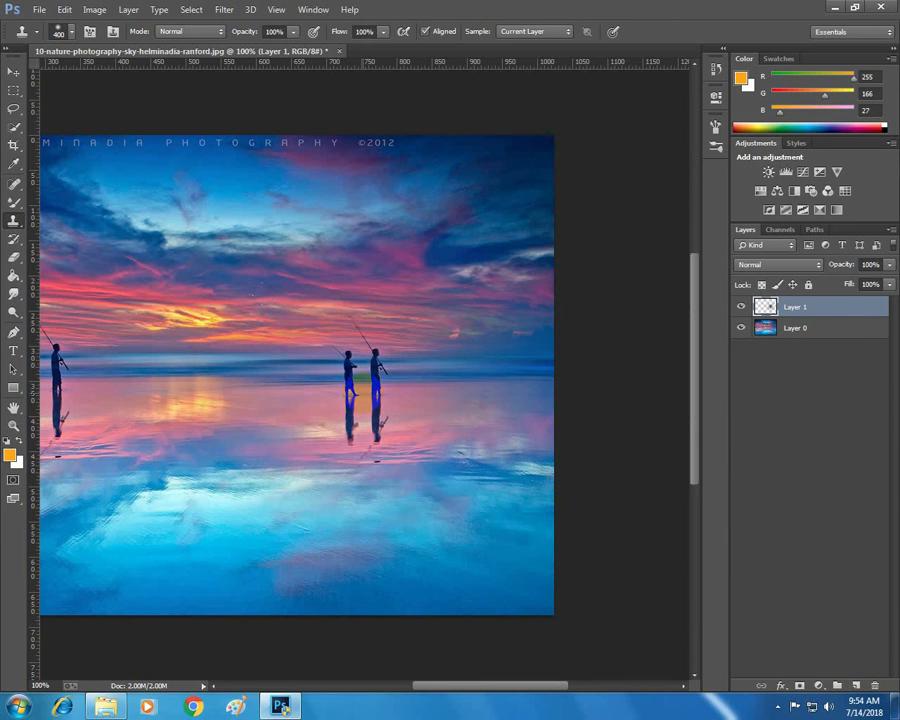
left_click(496, 502)
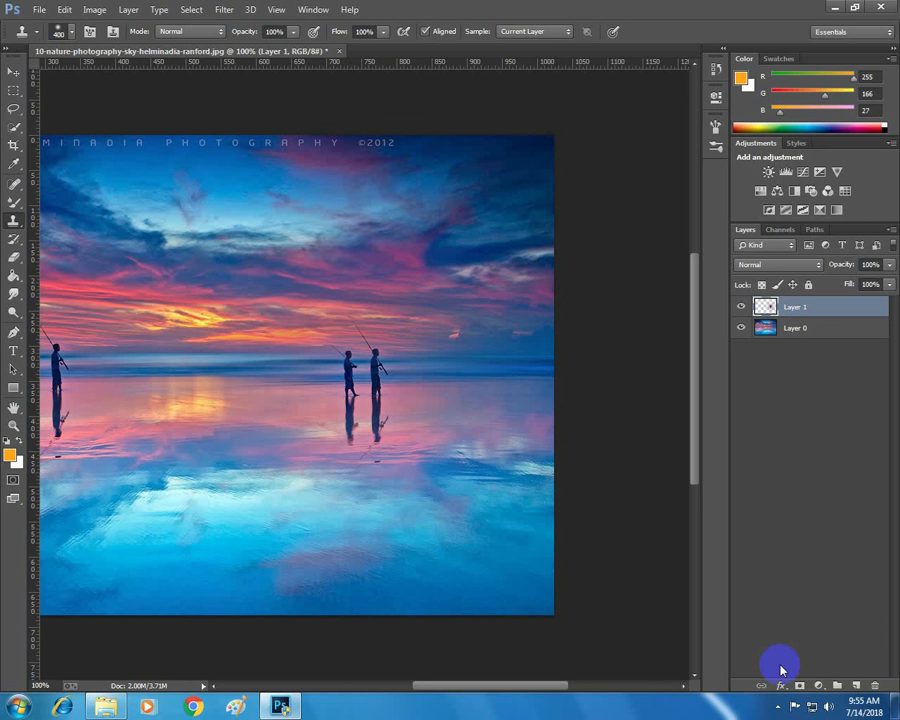
- Toggle the visibility of Layer 0 to examine the cloned fishermen on Layer 1 alone, leaving Layer 0 visible
left_click(741, 330)
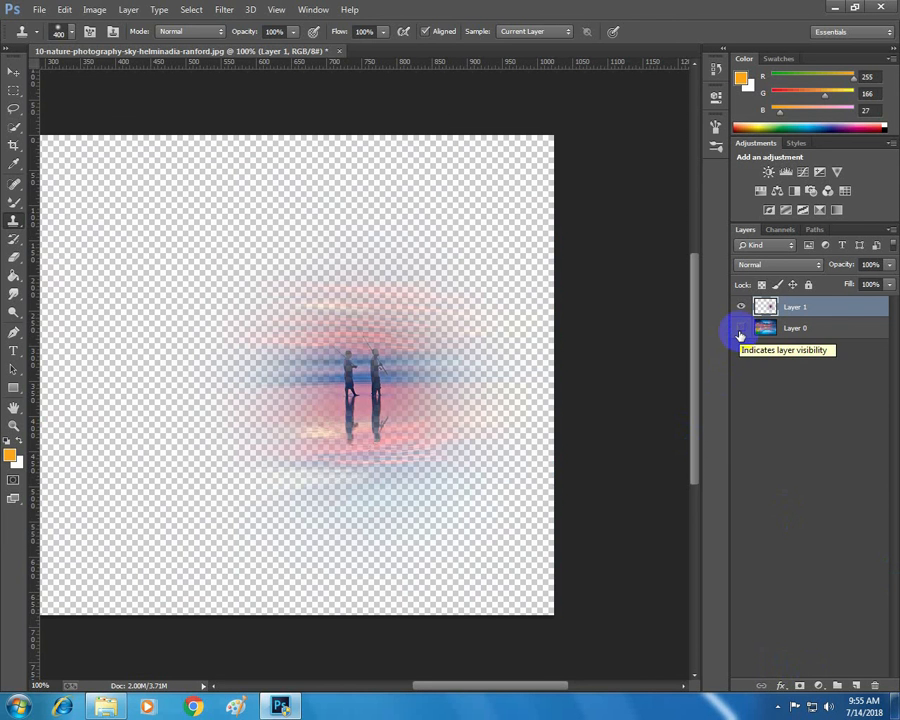
left_click(740, 332)
left_click(740, 332)
left_click(740, 332)
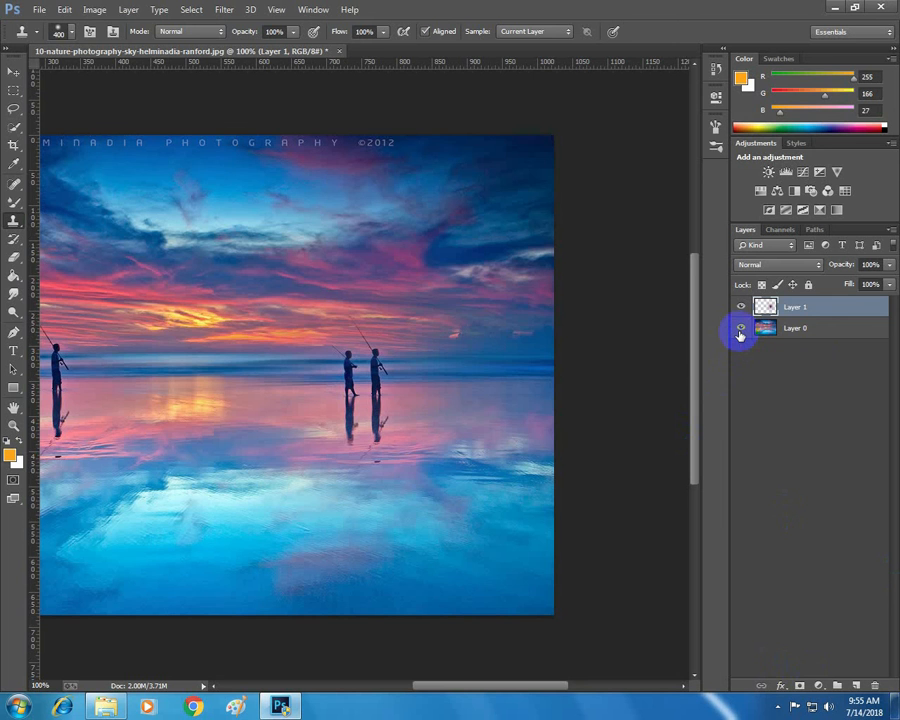
- Select Layer 0 and sample its empty shoreline beneath the cloned fishermen as the clone source, undoing any stray strokes
left_click(793, 330)
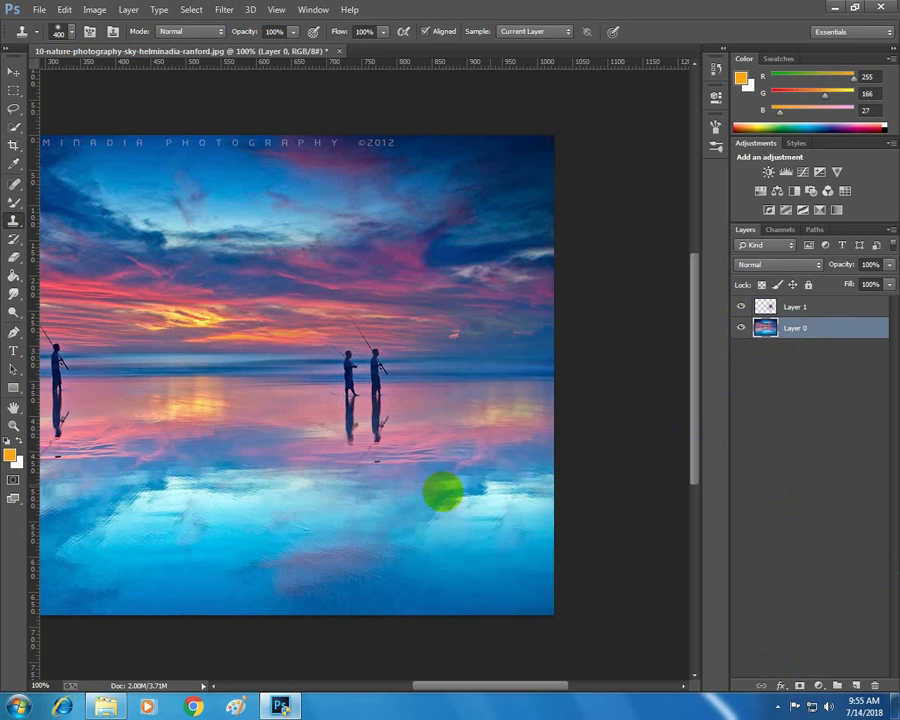
left_click_drag(417, 390, 357, 372)
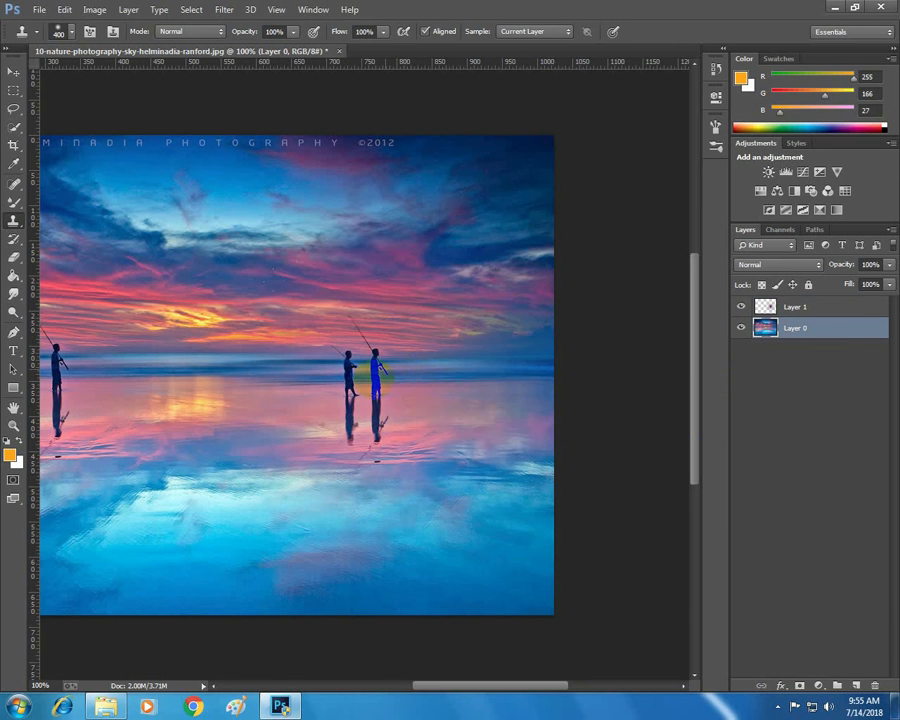
left_click(362, 380, "alt")
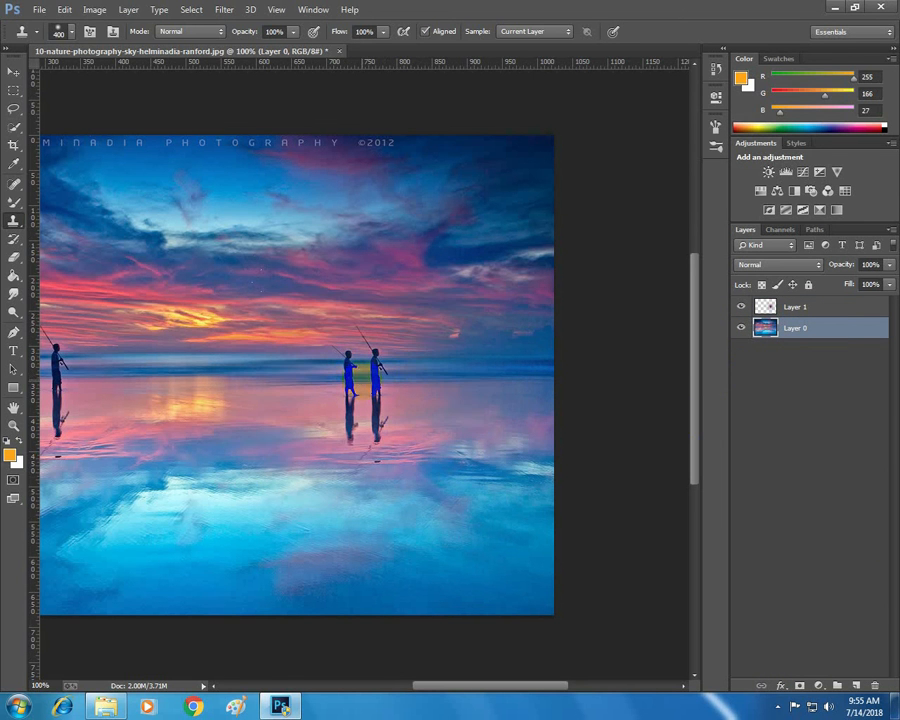
left_click_drag(362, 380, 382, 370)
key("ctrl+alt+z")
key("ctrl+alt+z")
key("ctrl+alt+z")
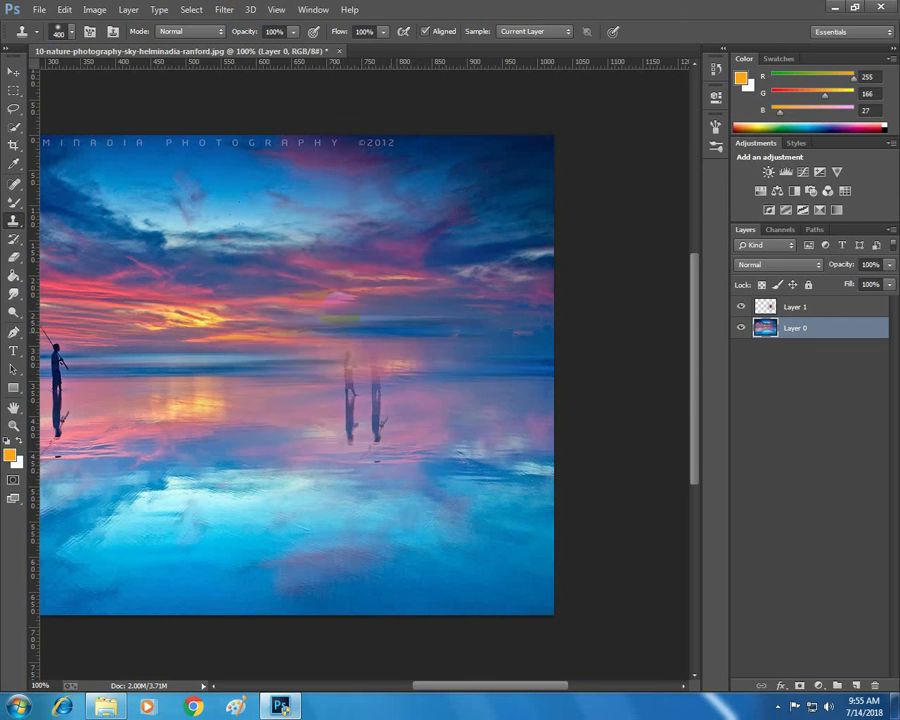
- Add a new layer between Layer 0 and Layer 1 and clone the empty shoreline over the original fishermen
left_click(856, 688)
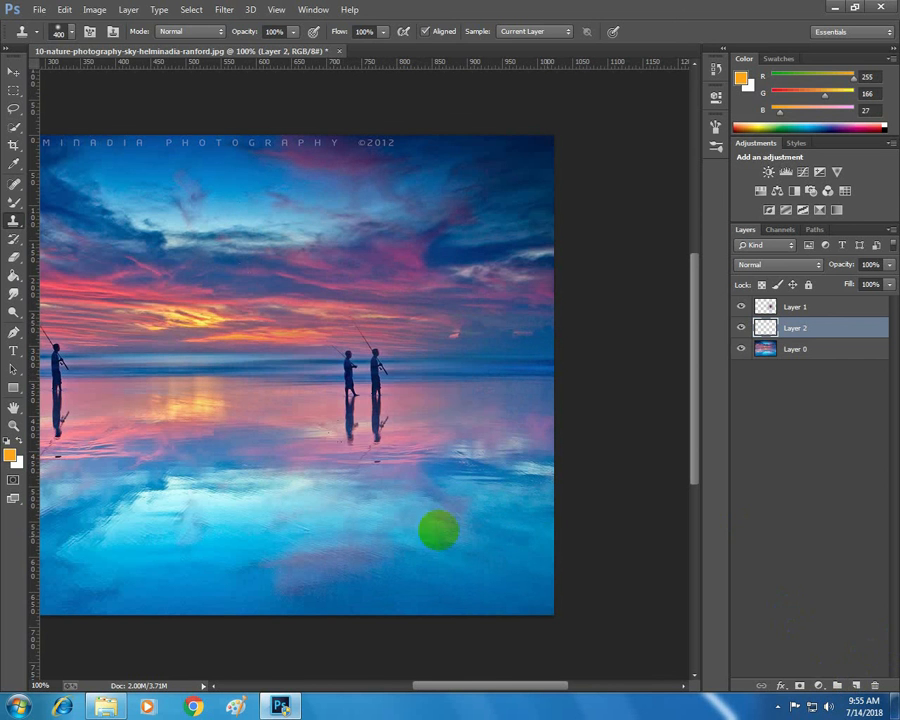
left_click_drag(438, 527, 582, 504)
left_click_drag(160, 378, 294, 410)
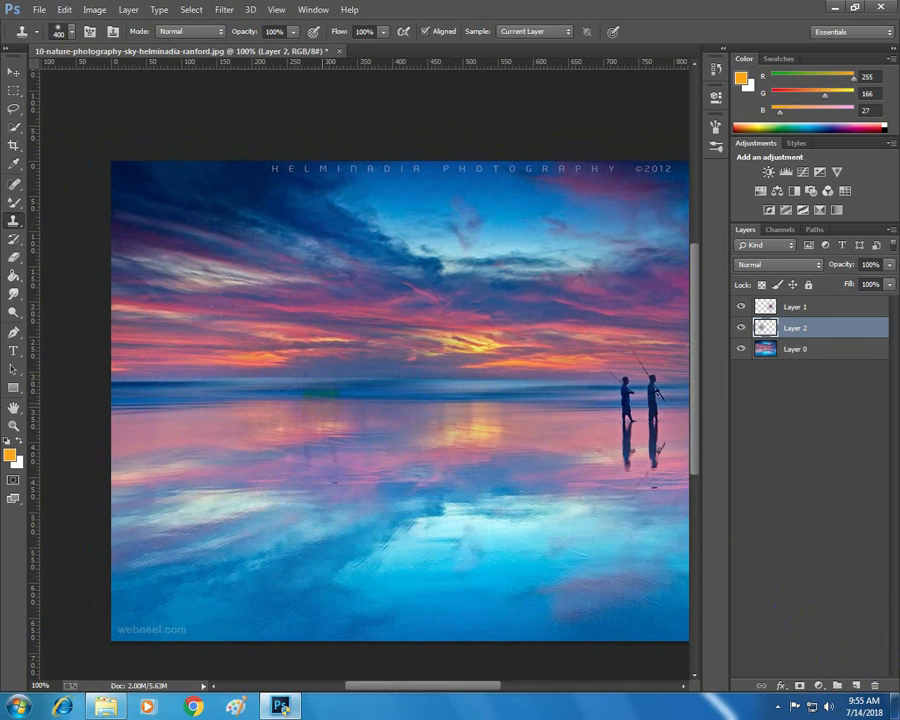
left_click(532, 502, "alt")
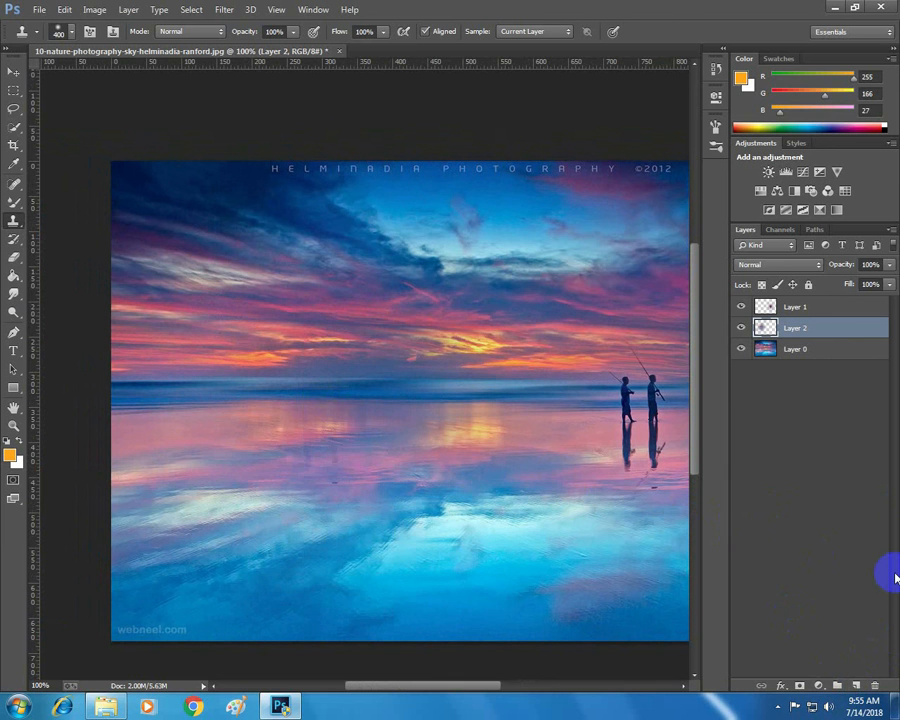
key("ctrl+minus")
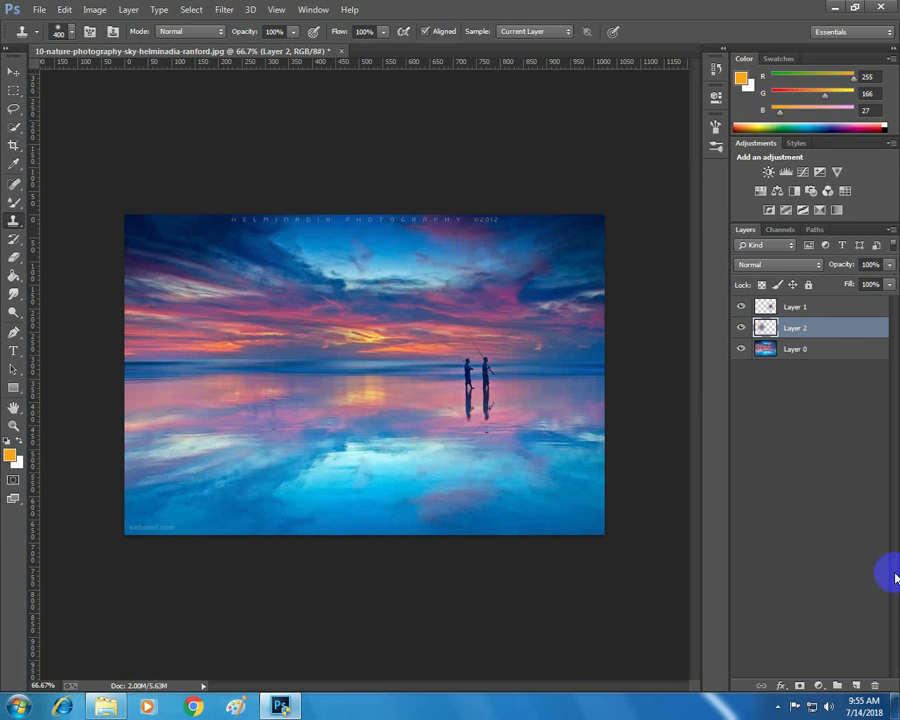
- Hide and show Layer 0 and toggle Layer 2 to examine the two cloned areas
left_click(742, 350)
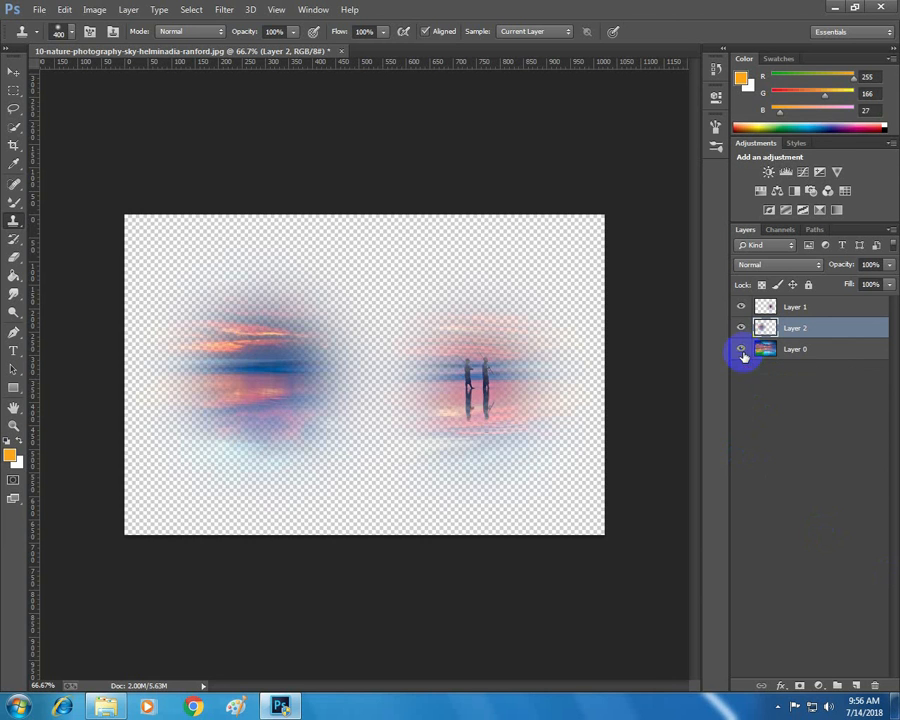
left_click(742, 348)
left_click(742, 327)
- Delete Layer 2 and Layer 1, keeping only the original photo layer
left_click_drag(799, 330, 875, 685)
double_click(814, 310)
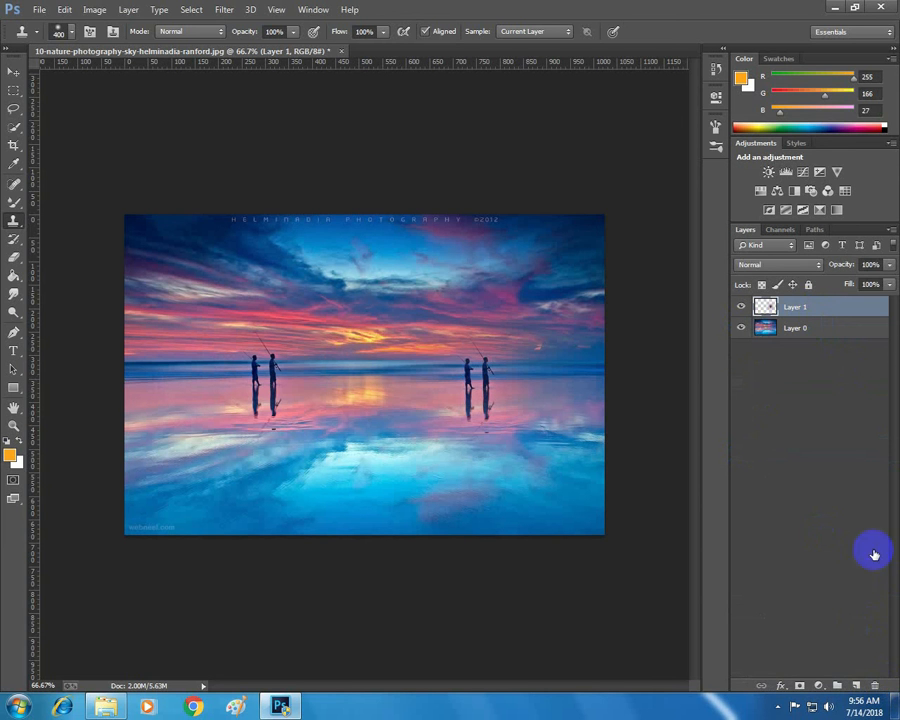
key("Escape")
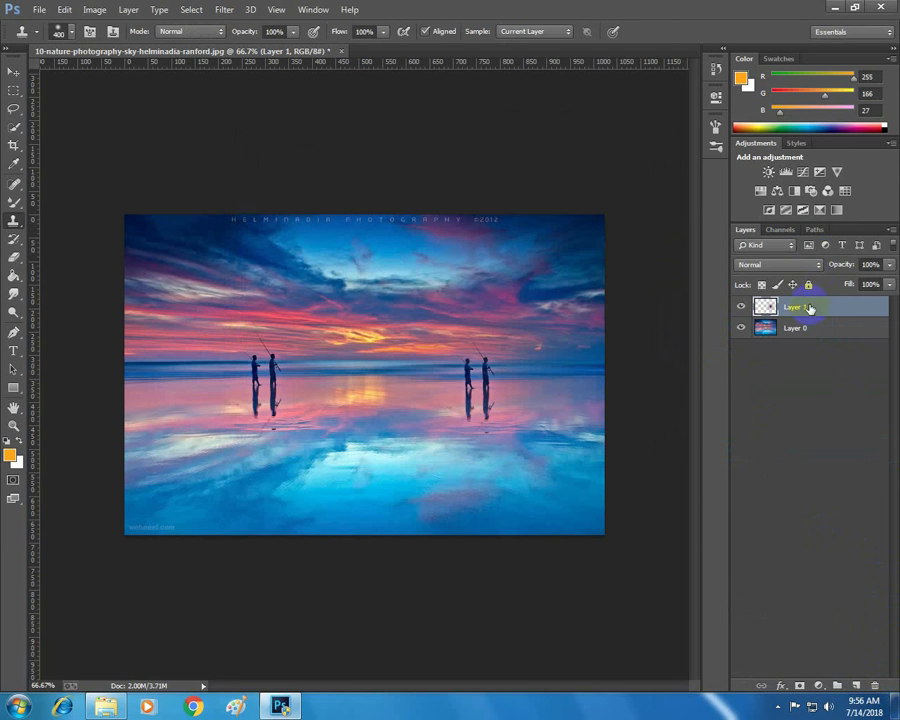
left_click_drag(795, 307, 875, 685)
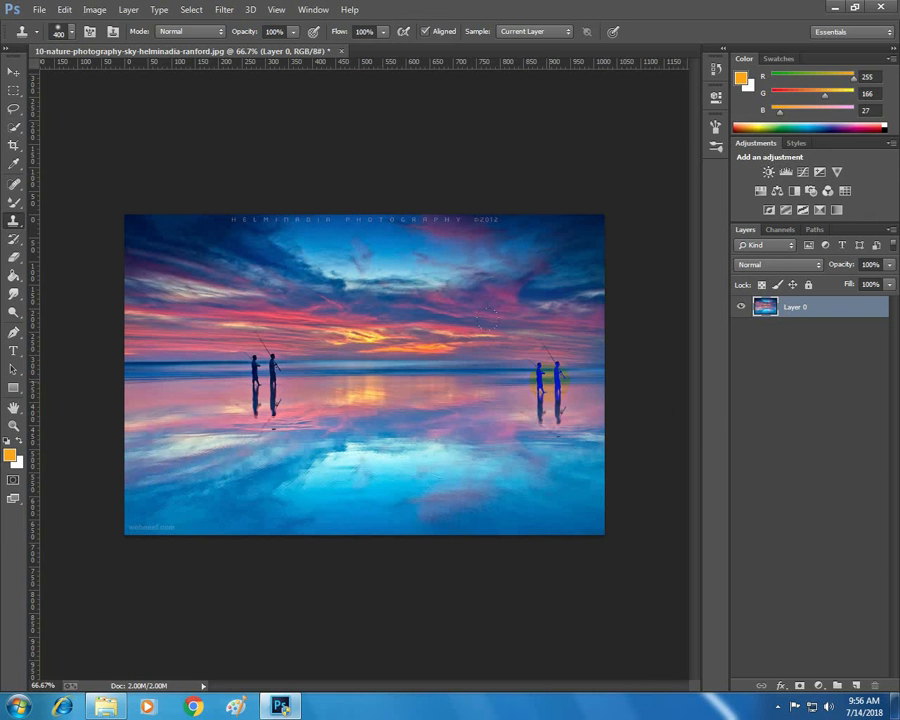
- Add a new layer above the photo and clone the two fishermen onto the empty shore in its right half
left_click(856, 685)
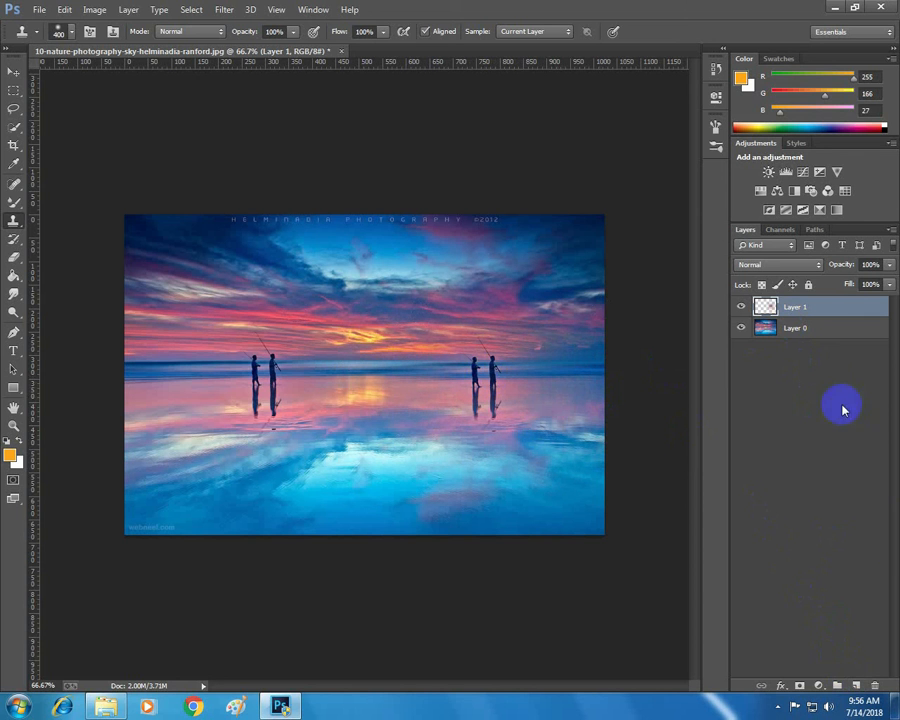
- Hide Layer 1 and sample the empty shoreline in the right half of Layer 0 as the clone source
left_click(804, 334)
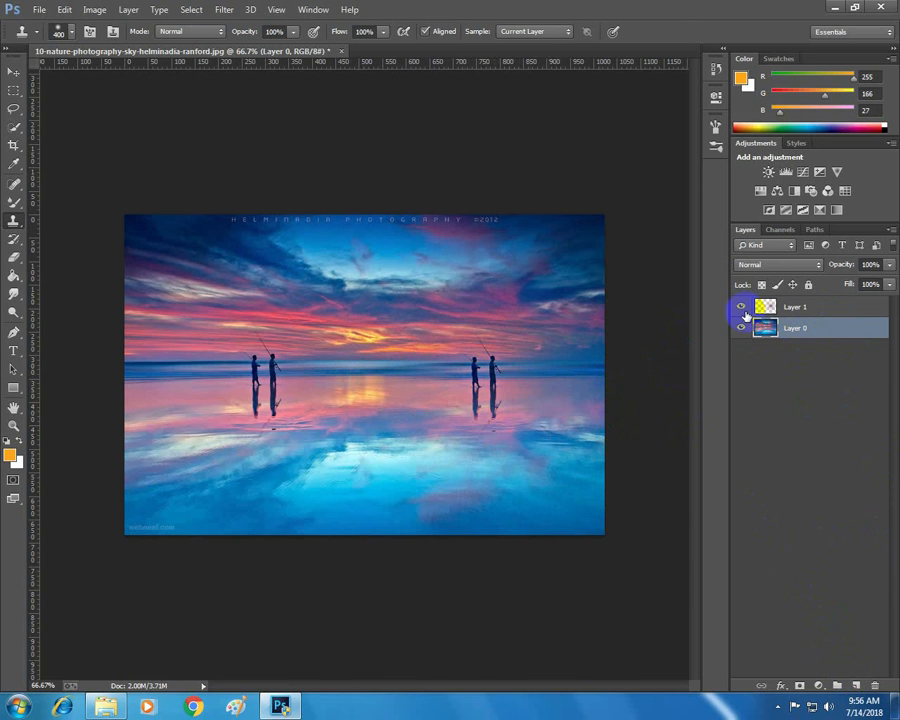
left_click(741, 306)
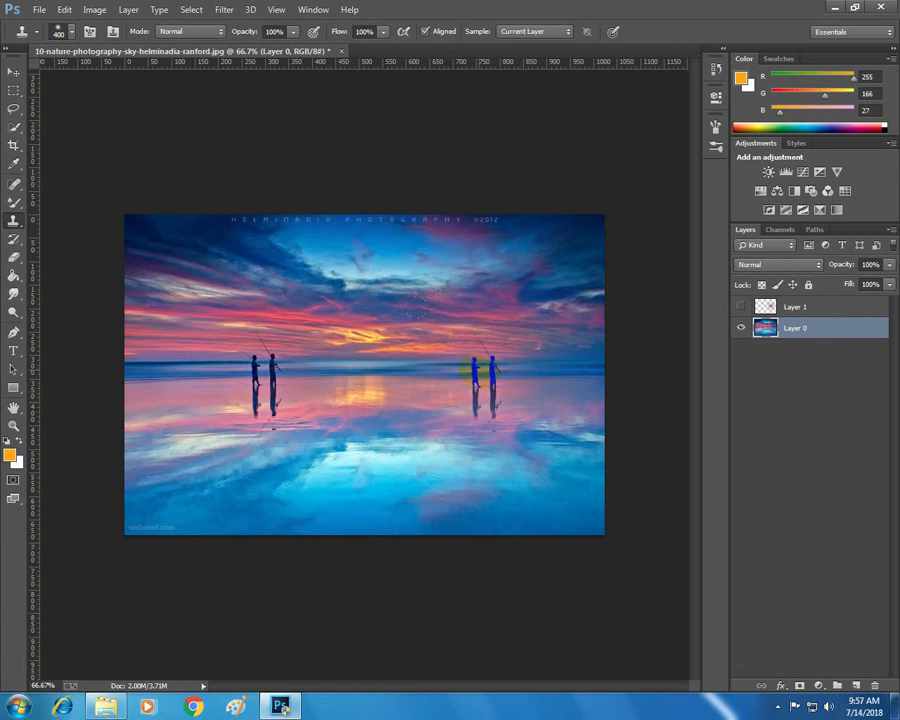
left_click(476, 372)
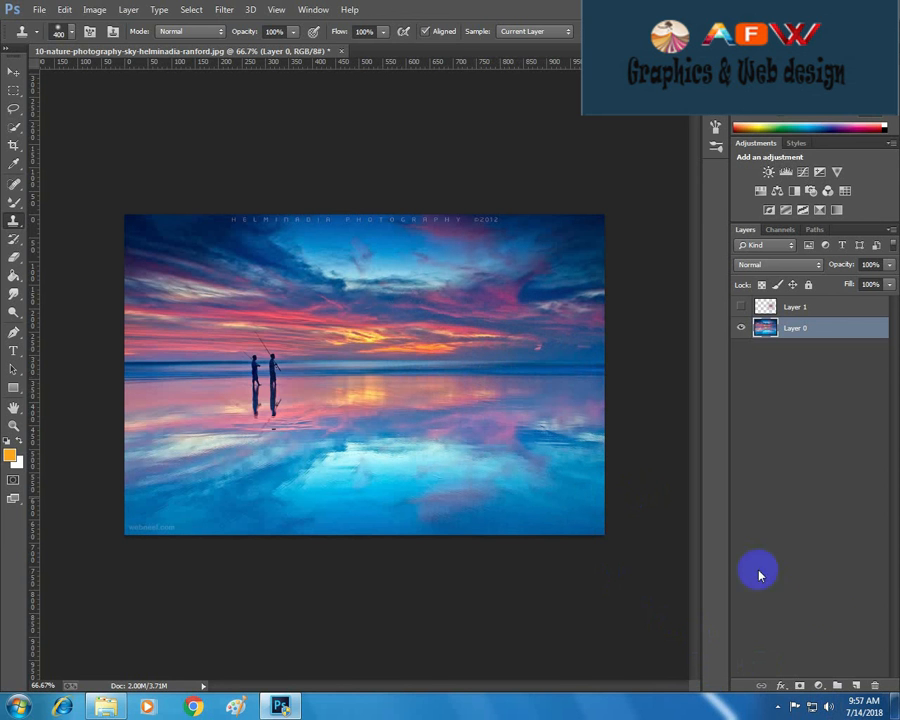
- Add a layer directly above Layer 0, clone the empty shoreline over the original fishermen, and show Layer 1 again
left_click(852, 685)
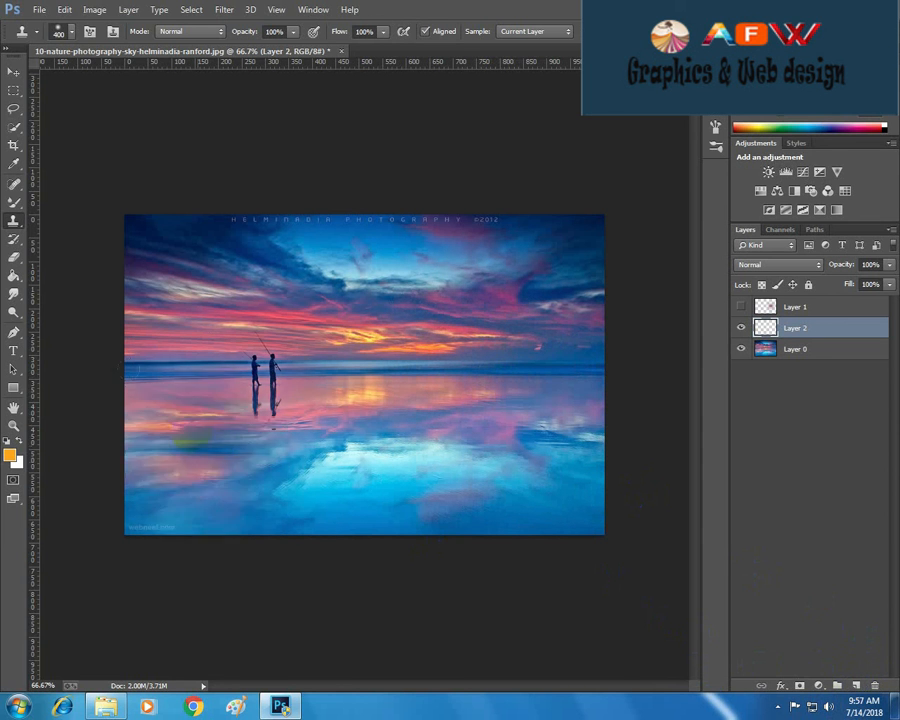
mouse_move(255, 375)
left_mouse_down()
mouse_move(272, 395)
mouse_move(265, 372)
left_mouse_up()
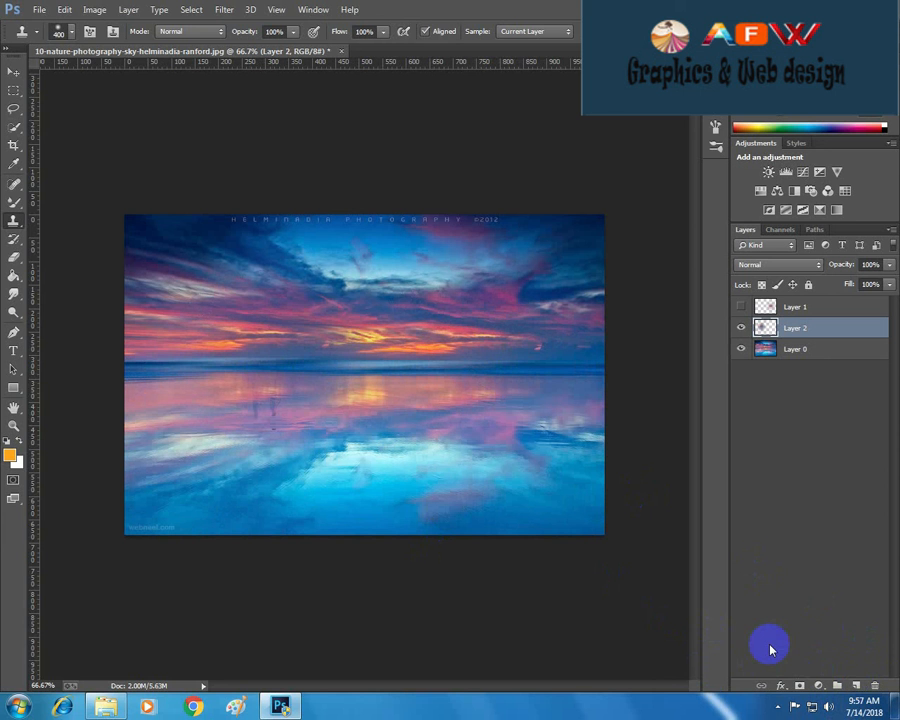
left_click(741, 307)
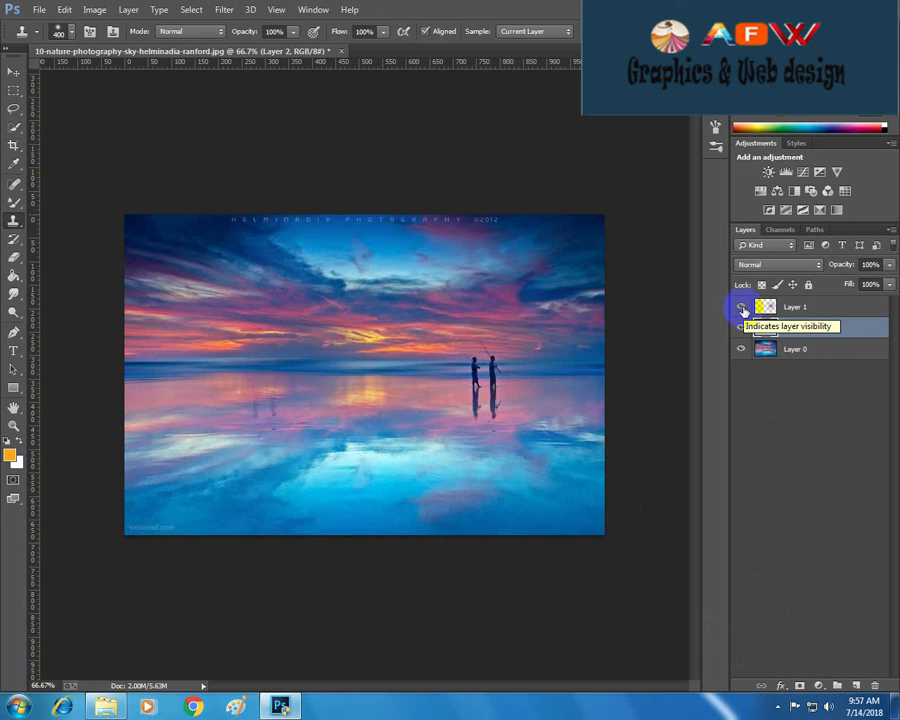